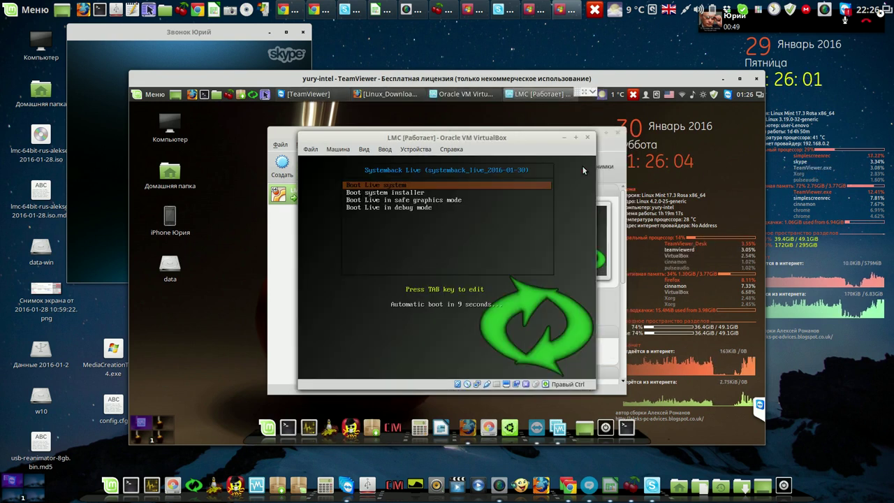
# Boot the Systemback live system in the LMC virtual machine, dismiss the mouse-integration notice, and power the machine off
pyautogui.press('Return')
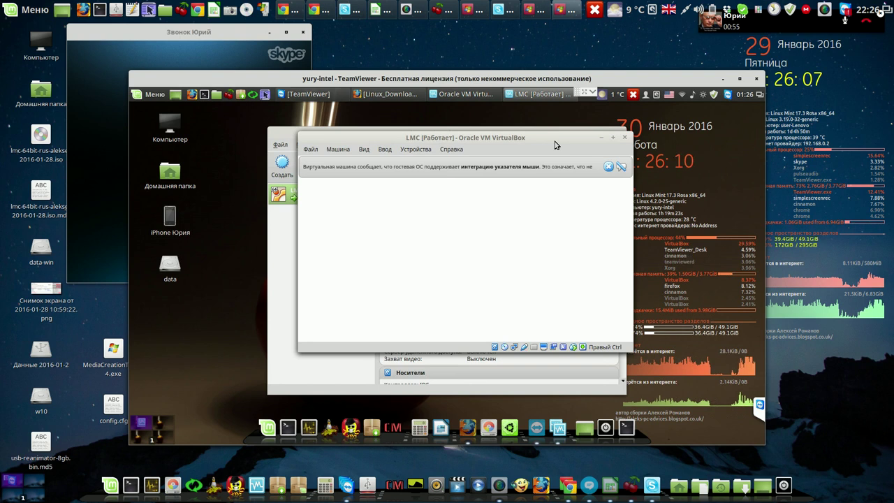
pyautogui.click(621, 170)
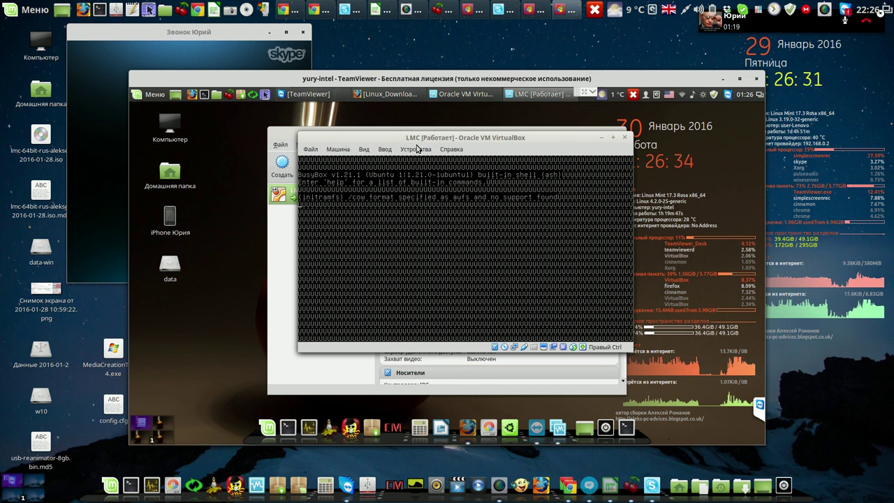
pyautogui.click(626, 140)
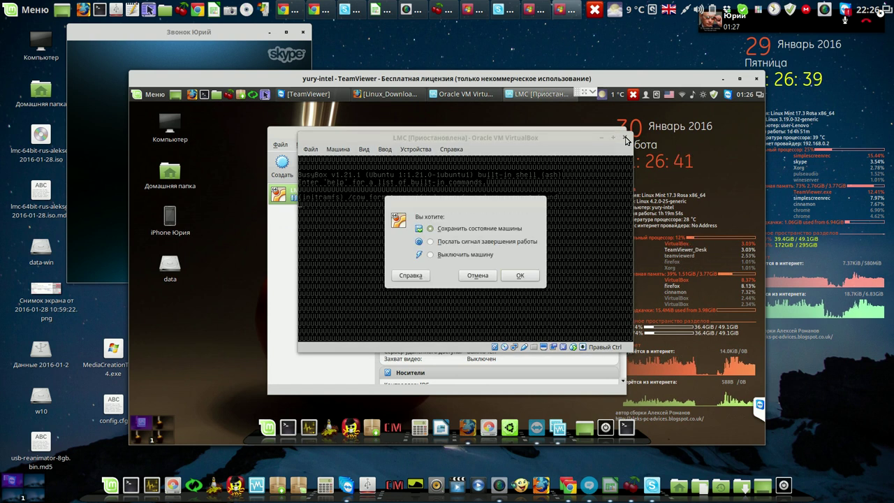
pyautogui.click(430, 255)
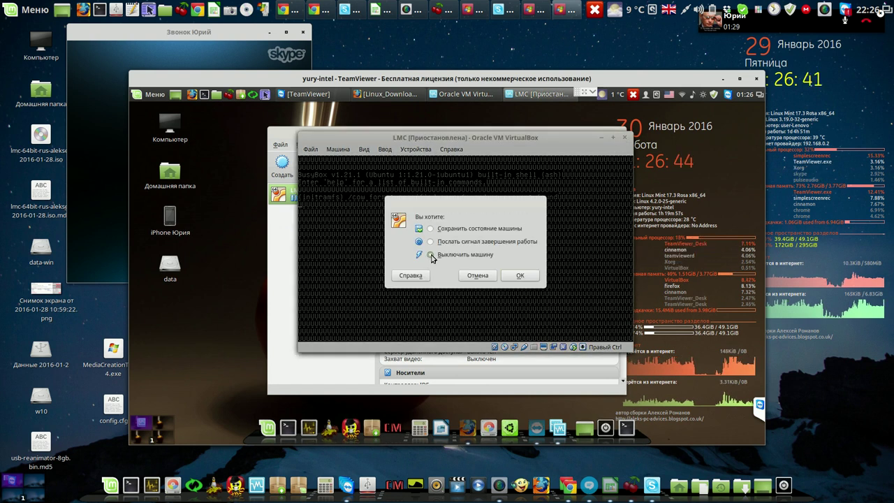
pyautogui.click(519, 275)
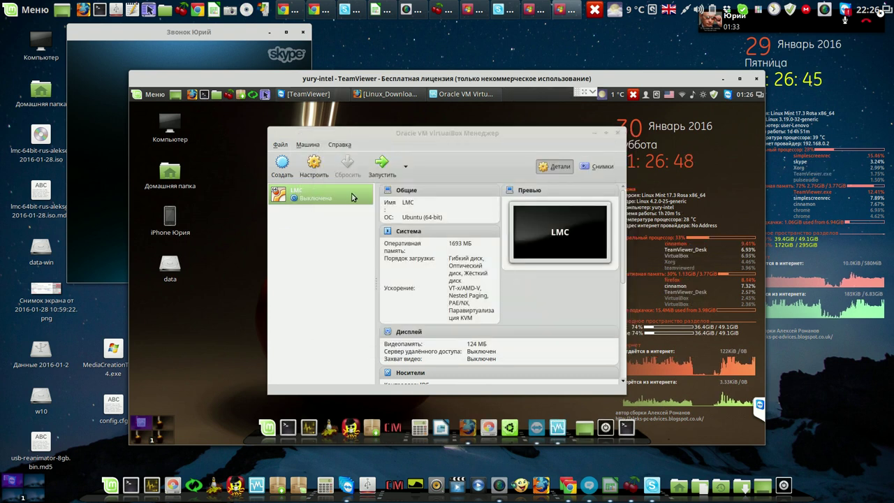
# Assign 2 processors to the LMC virtual machine and disable PAE/NX in its system settings
pyautogui.click(320, 168)
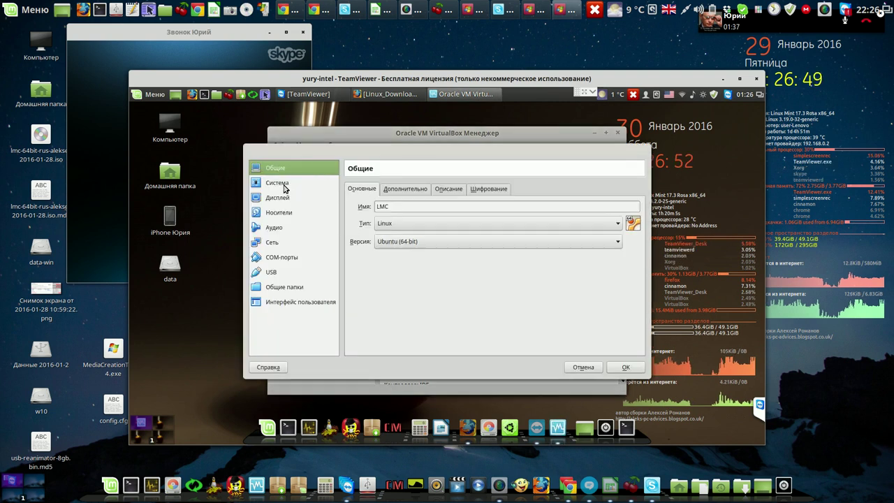
pyautogui.click(287, 183)
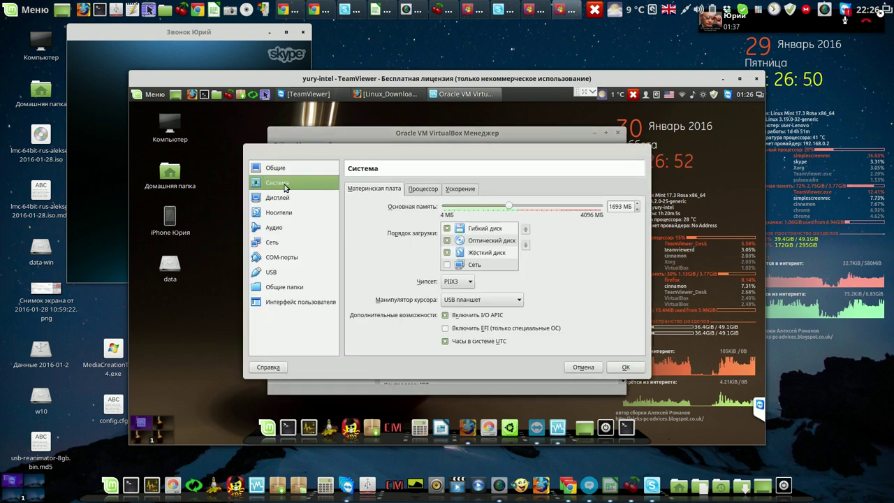
pyautogui.click(424, 190)
pyautogui.click(636, 205)
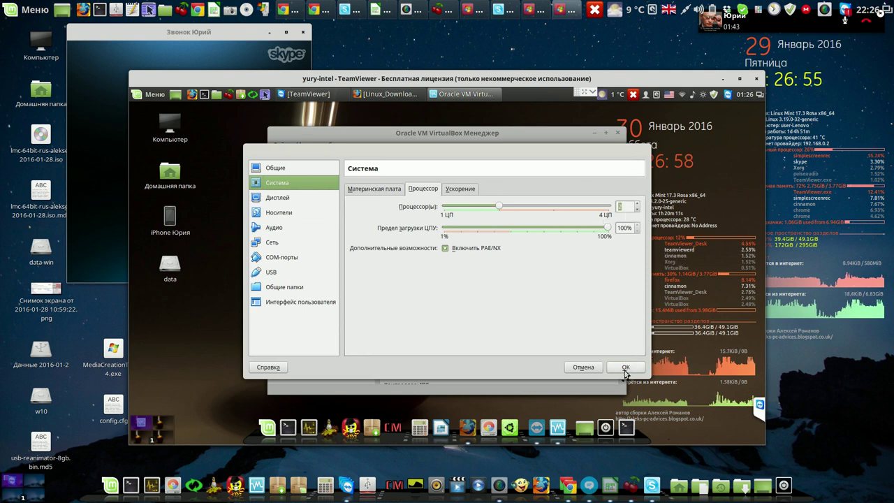
pyautogui.click(447, 249)
pyautogui.click(621, 368)
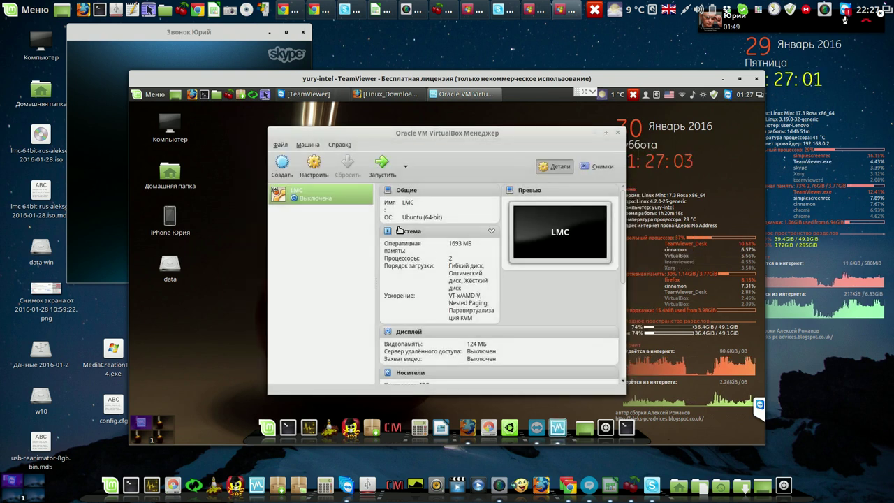
pyautogui.click(149, 93)
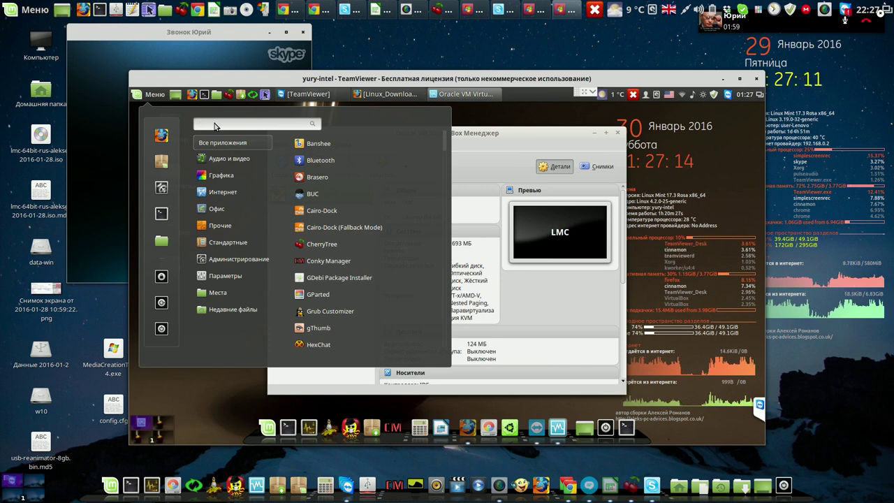
pyautogui.moveTo(260, 158)
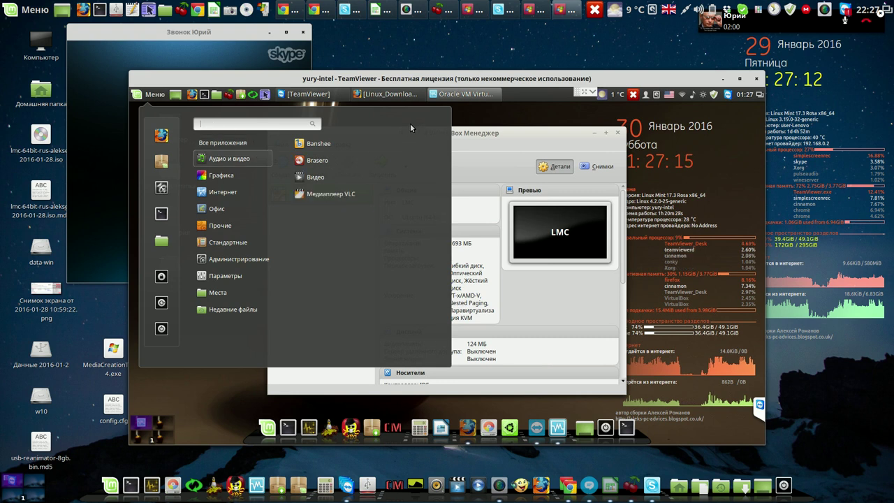
pyautogui.click(549, 140)
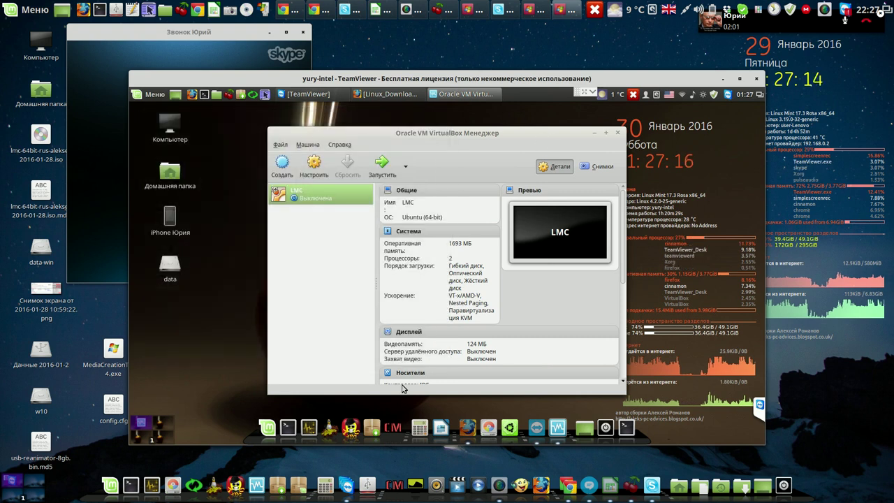
# Launch the Synaptic package manager and authenticate with the administrator password
pyautogui.click(374, 426)
pyautogui.write('••••')
pyautogui.press('Return')
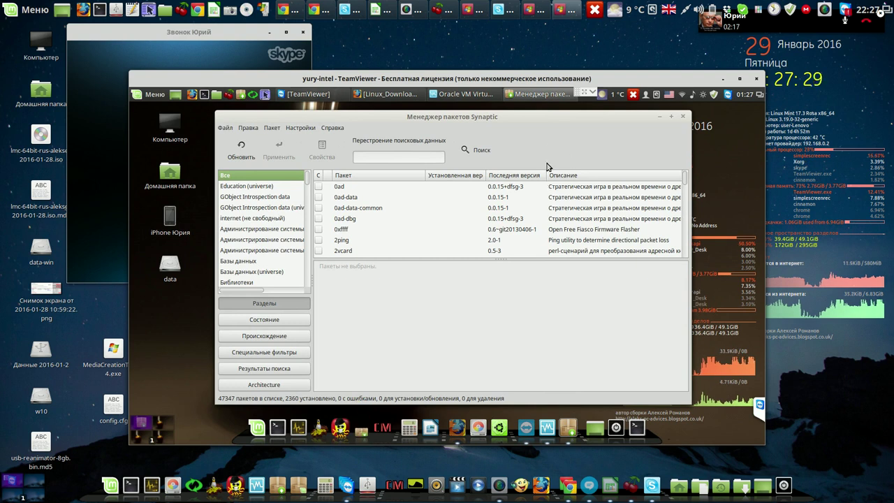
# Filter the Synaptic package list for "casper"
pyautogui.write('c')
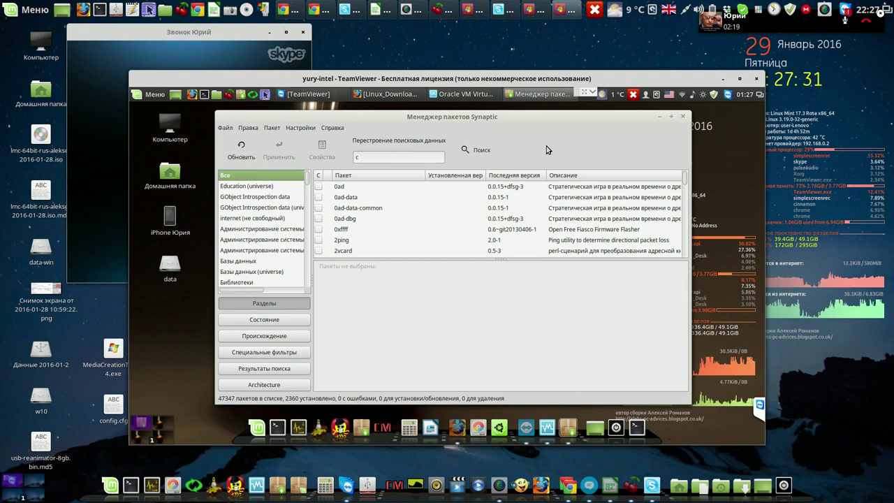
pyautogui.write('asp')
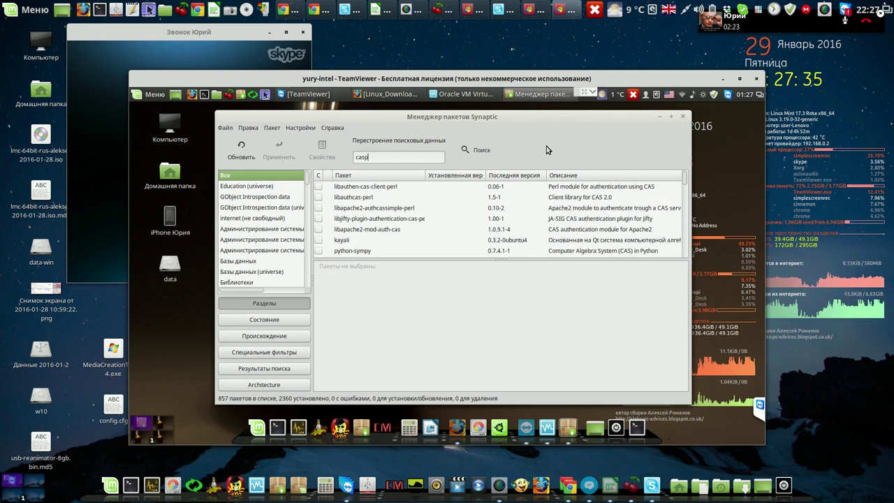
pyautogui.write('er')
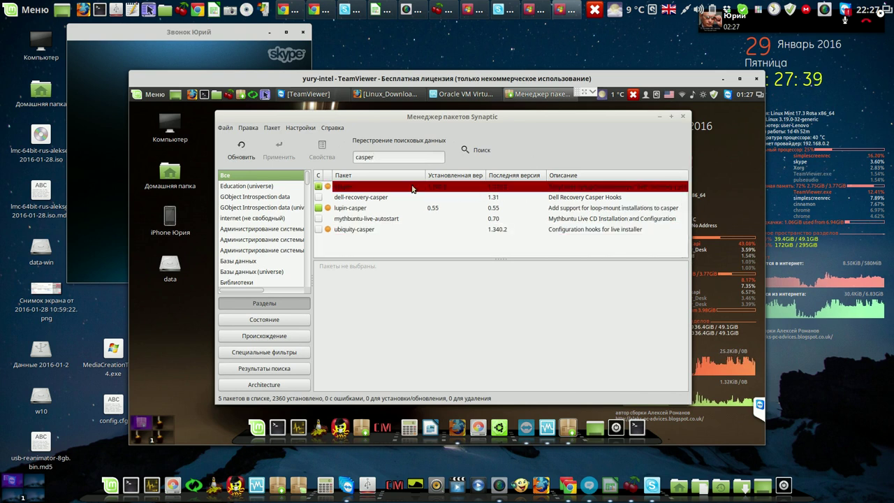
# Remove the version lock from the casper package
pyautogui.click(408, 188)
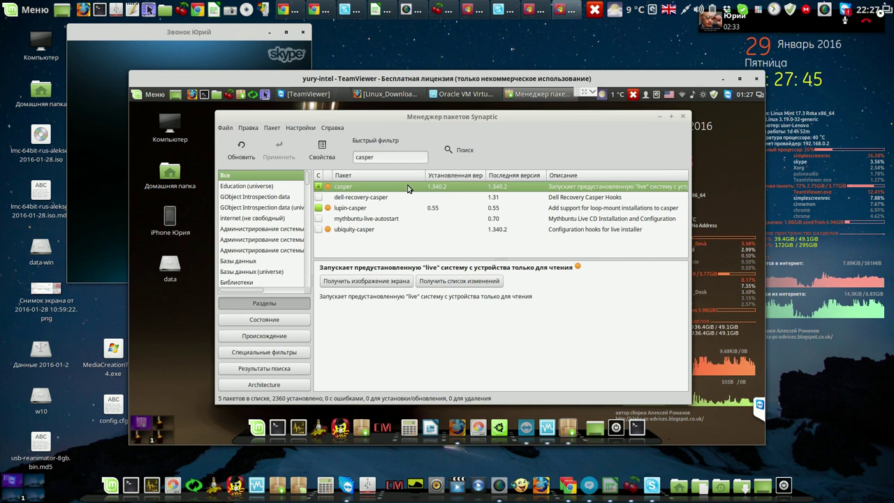
pyautogui.click(250, 128)
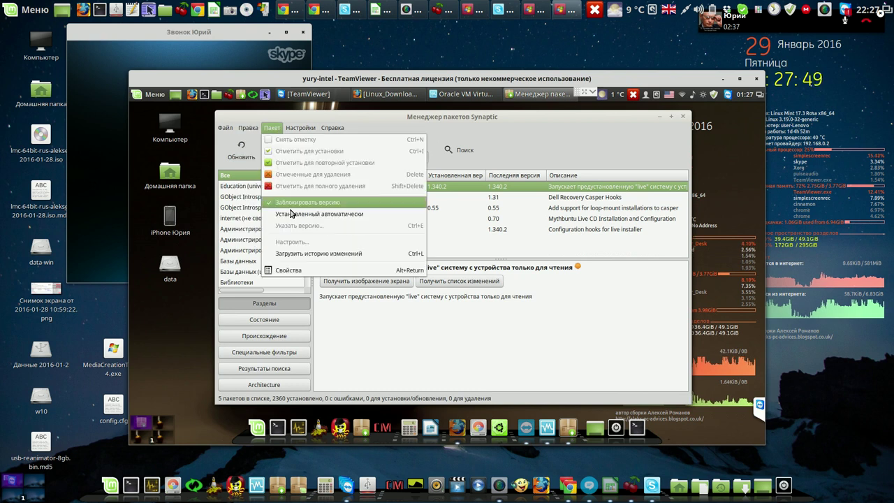
pyautogui.click(553, 149)
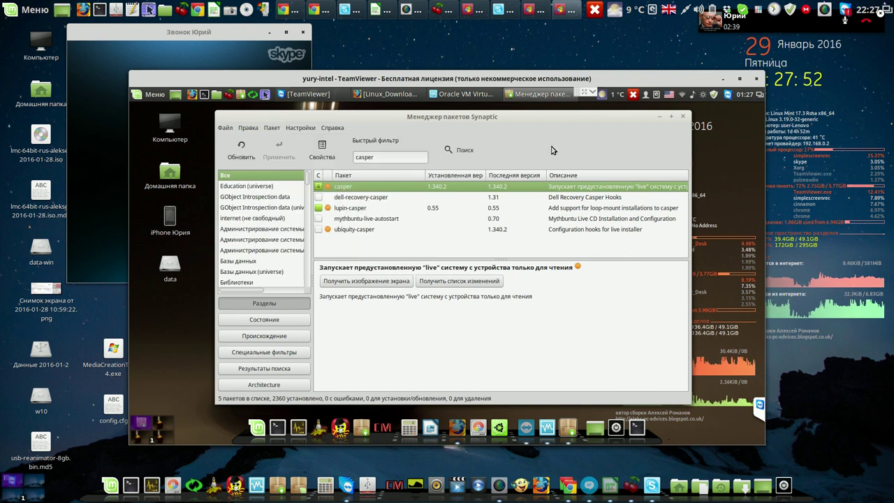
pyautogui.click(273, 128)
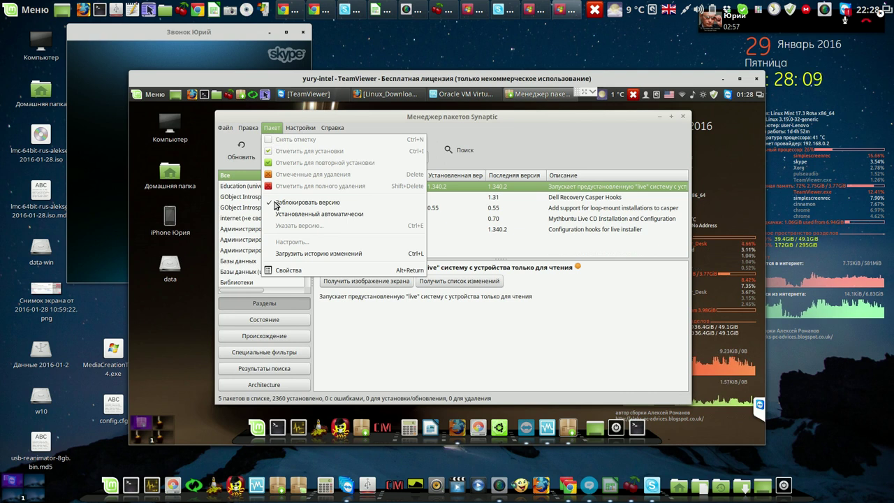
pyautogui.click(276, 205)
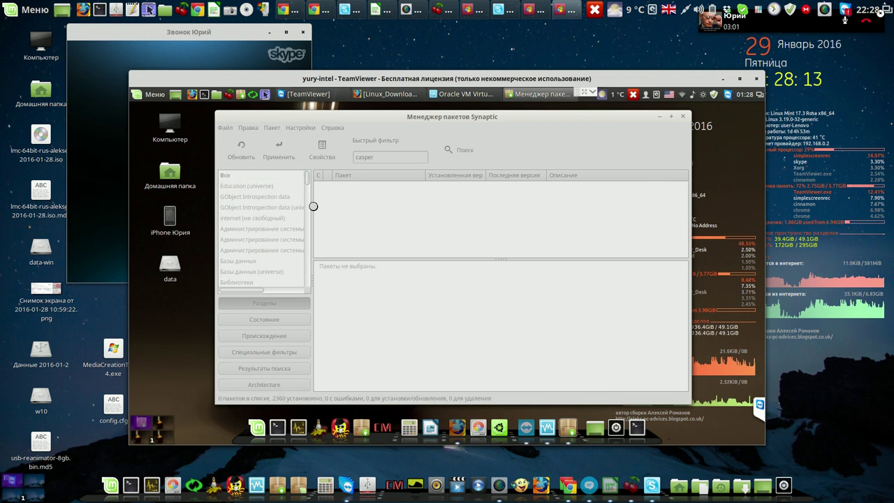
# Force the casper package to version 1.340 (trusty) and apply the downgrade
pyautogui.click(342, 187)
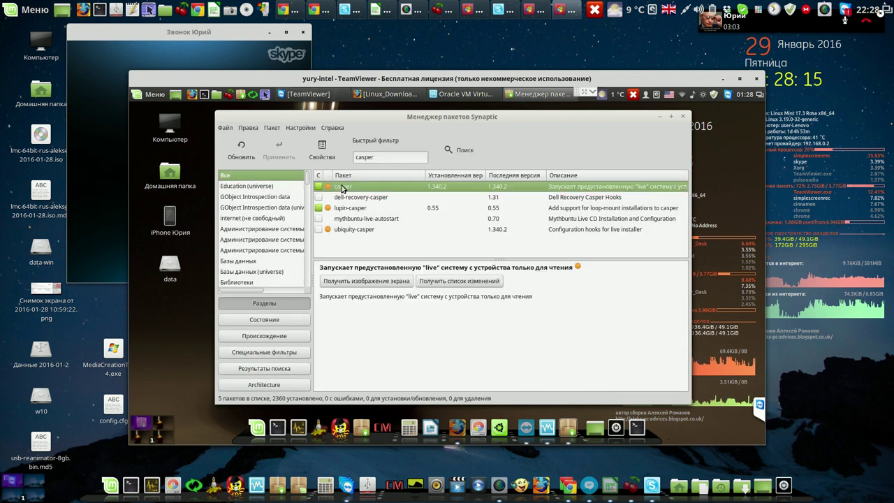
pyautogui.click(272, 128)
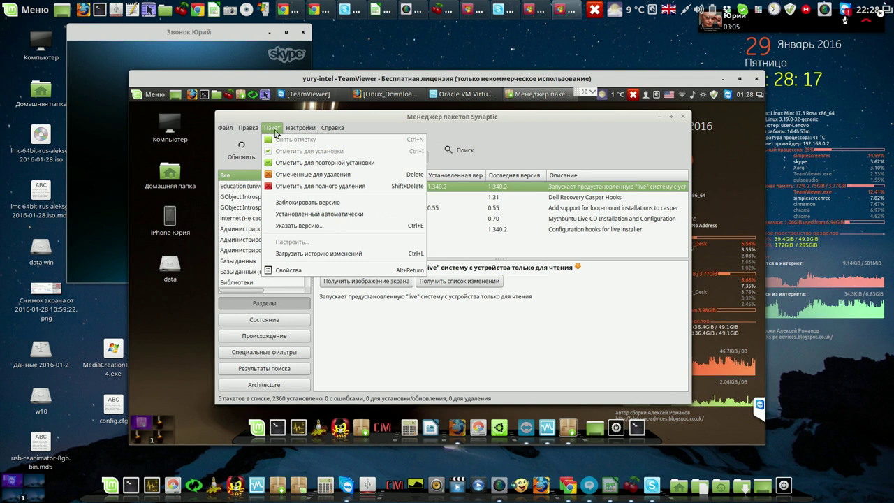
pyautogui.click(297, 225)
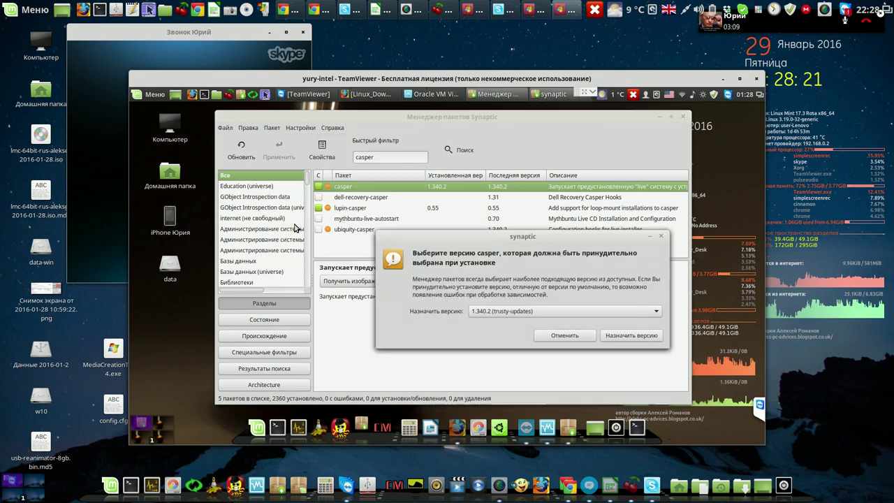
pyautogui.click(659, 314)
pyautogui.click(592, 324)
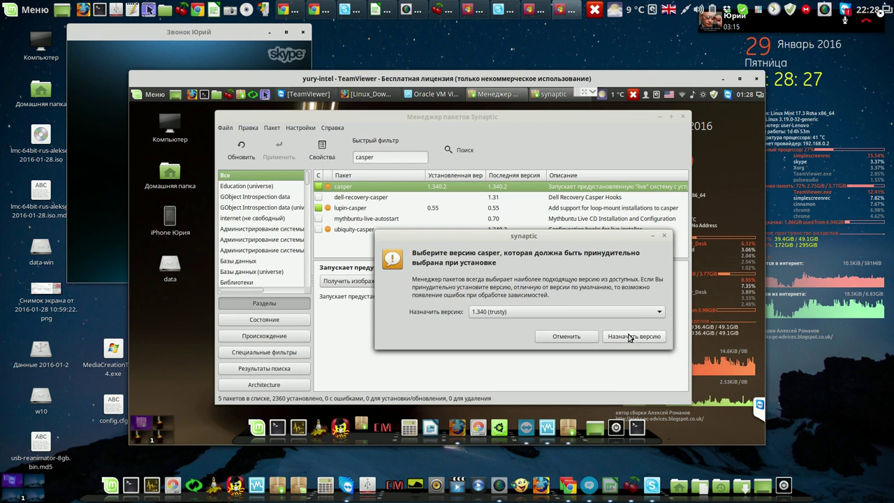
pyautogui.click(626, 337)
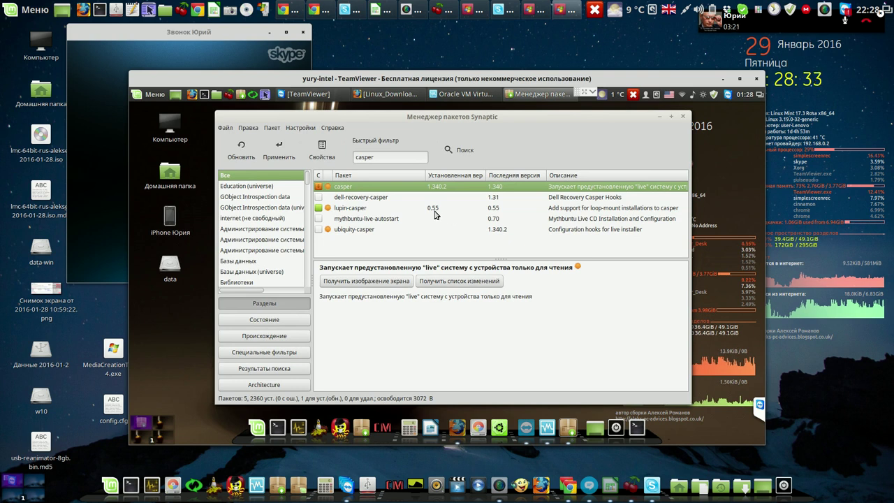
pyautogui.click(280, 151)
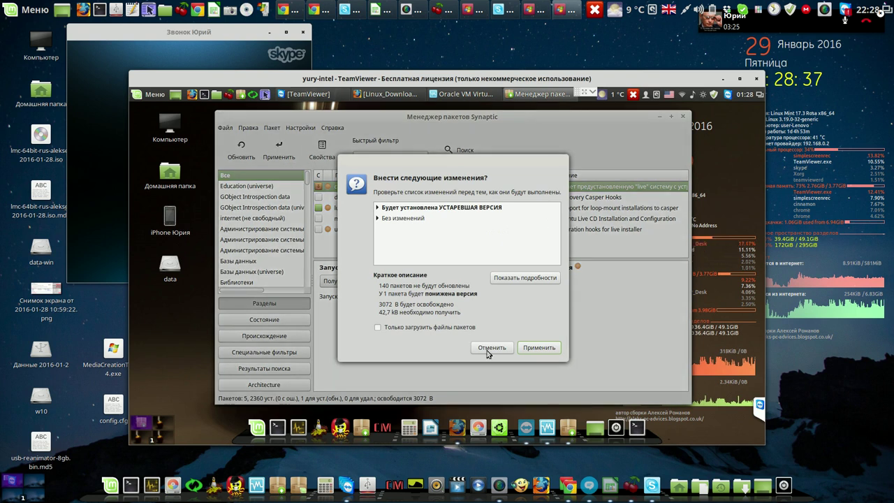
pyautogui.click(537, 347)
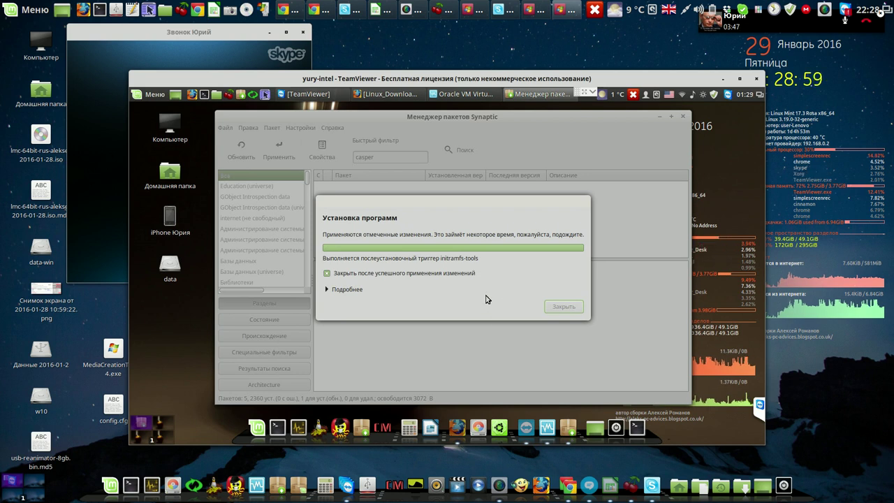
# Switch to the VirtualBox Manager and close it
pyautogui.click(482, 97)
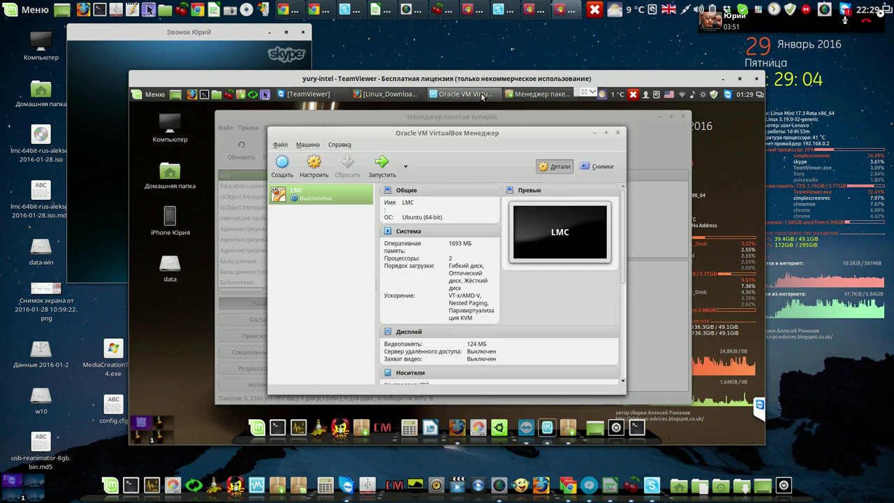
pyautogui.click(618, 133)
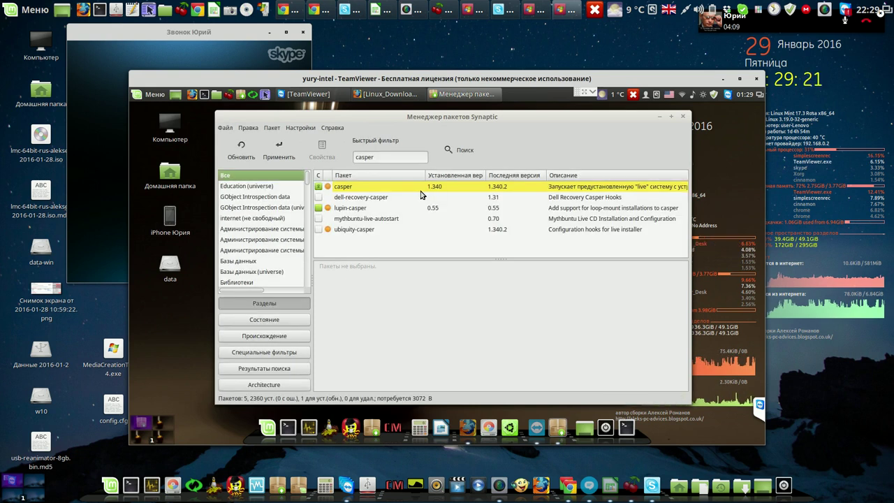
# Lock the casper package at its installed version, and reopen its package options to check the lock
pyautogui.click(433, 190)
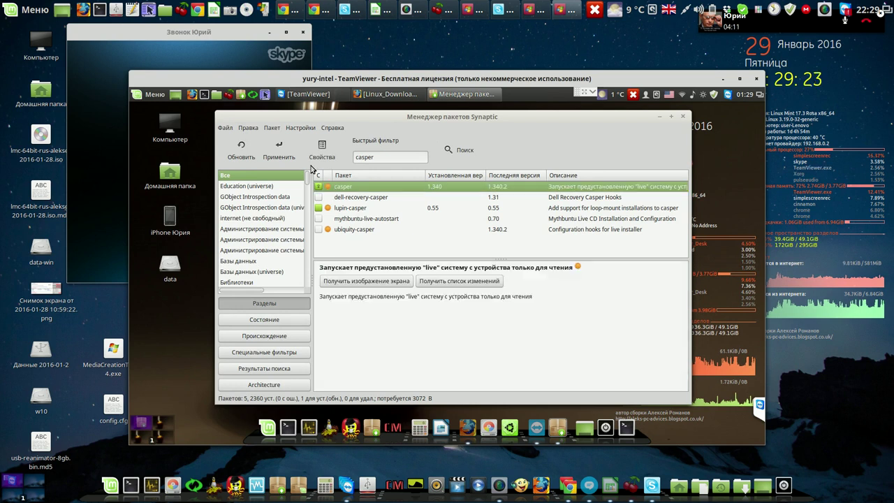
pyautogui.click(272, 129)
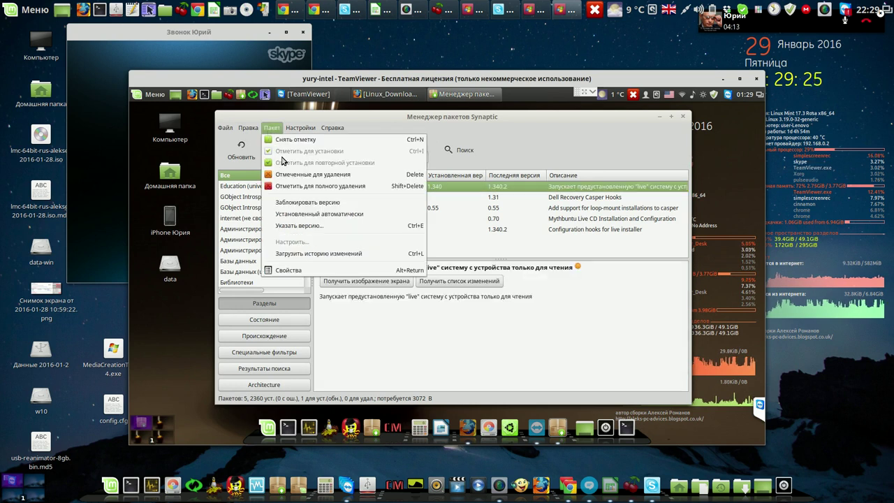
pyautogui.click(297, 203)
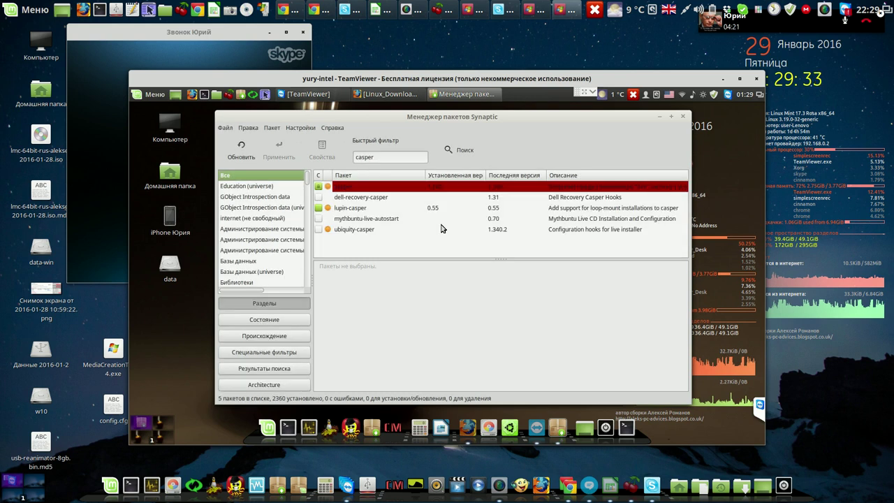
pyautogui.click(451, 187)
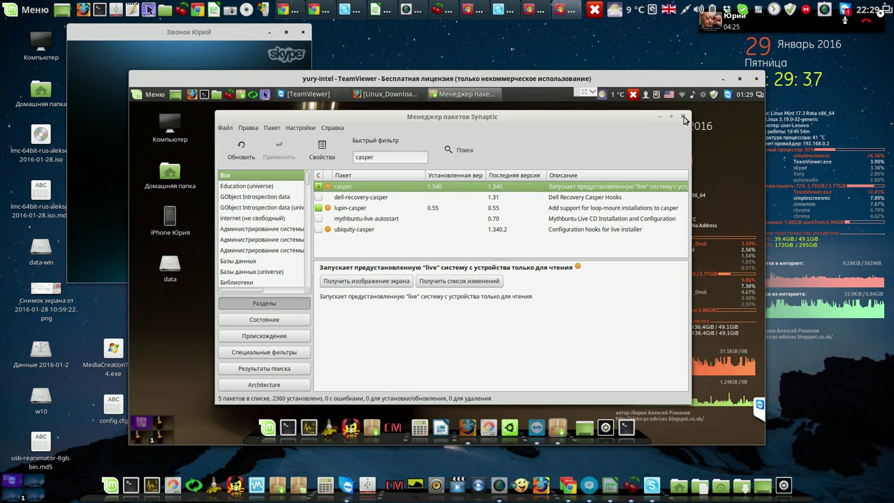
pyautogui.click(272, 128)
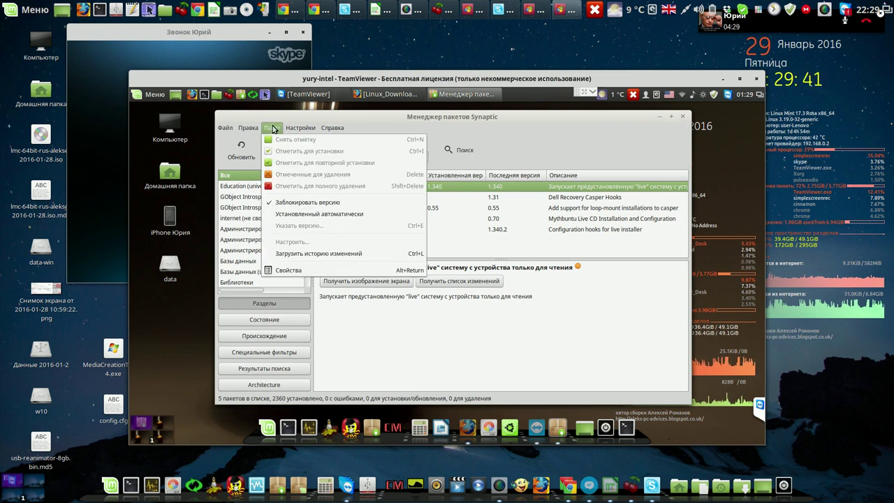
# Check casper's version lock in its package options once more and close the Synaptic package manager
pyautogui.click(587, 147)
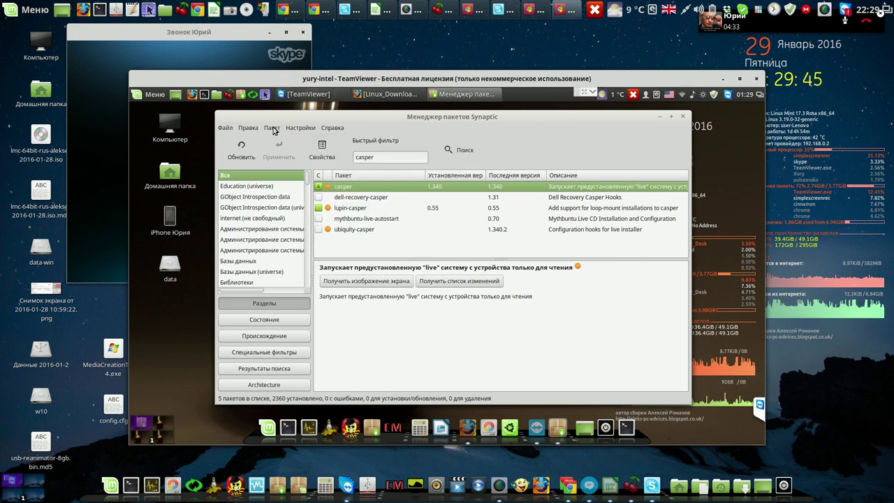
pyautogui.click(273, 129)
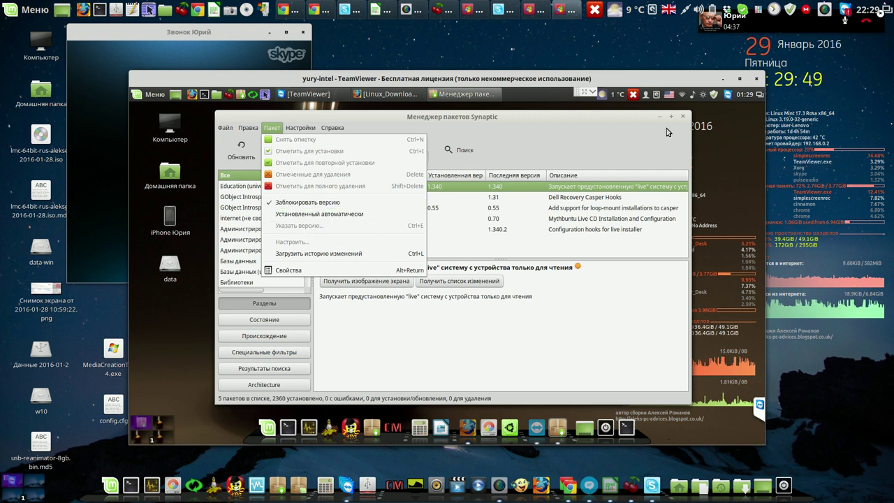
pyautogui.click(682, 117)
pyautogui.click(682, 119)
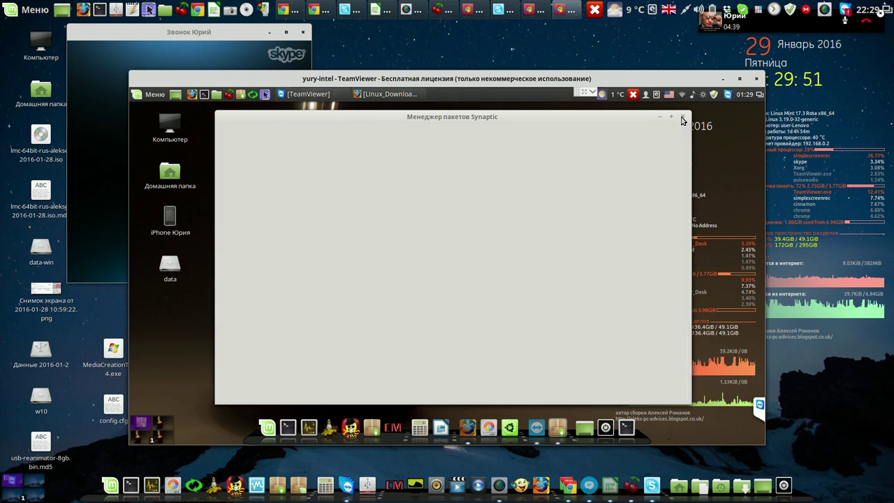
# Add casper to the ignored updates in the Update Manager's preferences, apply the change and close the Update Manager
pyautogui.click(714, 97)
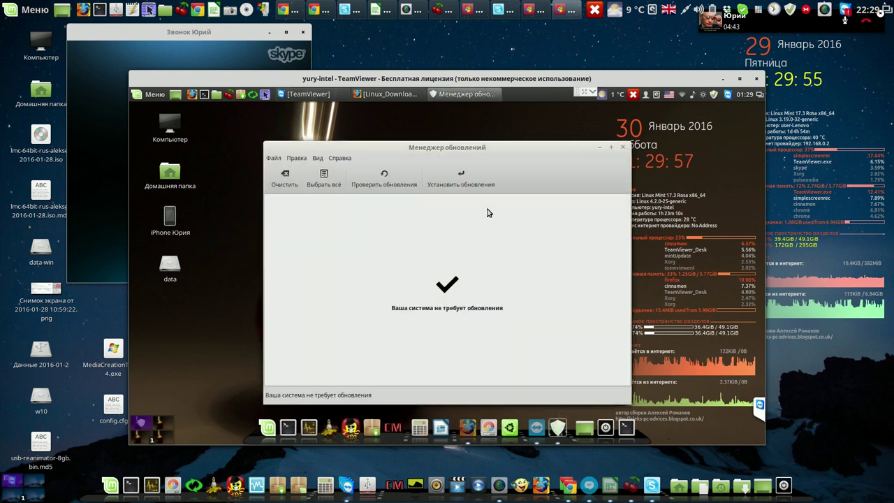
pyautogui.click(297, 159)
pyautogui.click(300, 171)
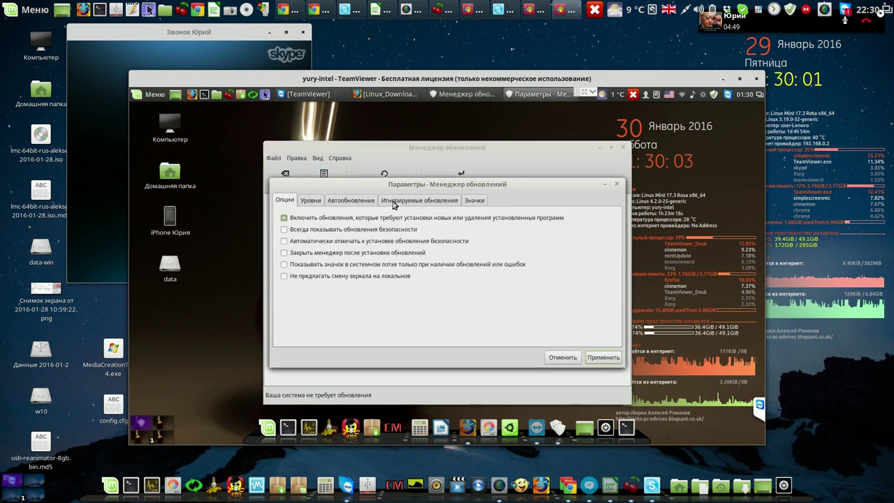
pyautogui.click(411, 201)
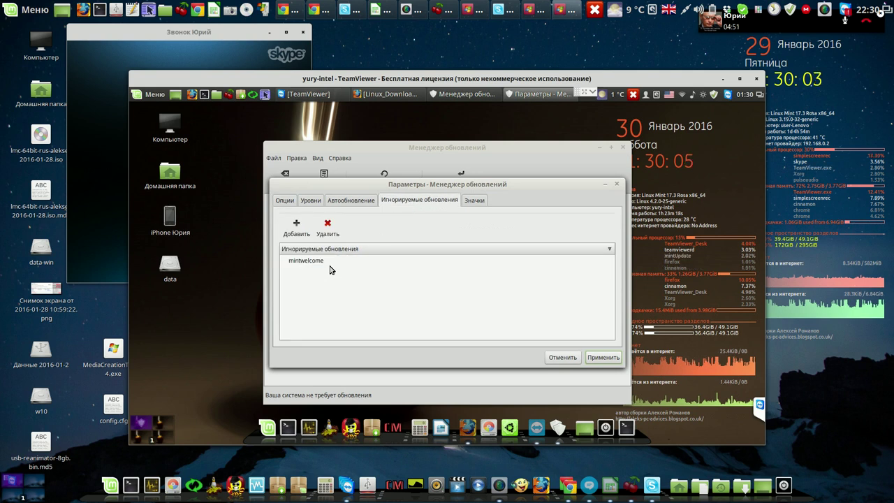
pyautogui.click(297, 227)
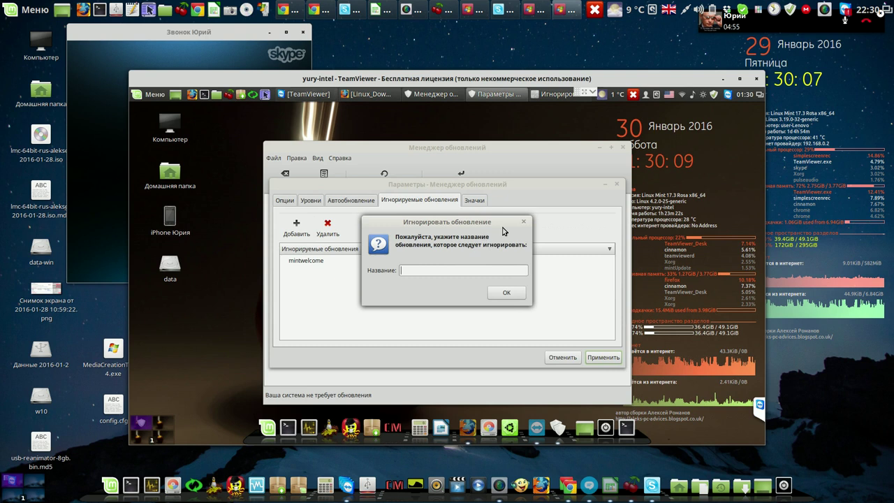
pyautogui.write('cas')
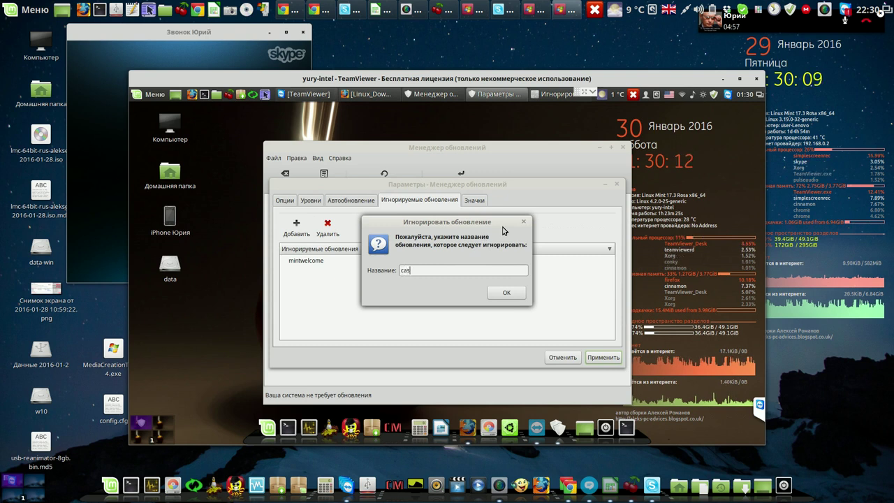
pyautogui.write('per')
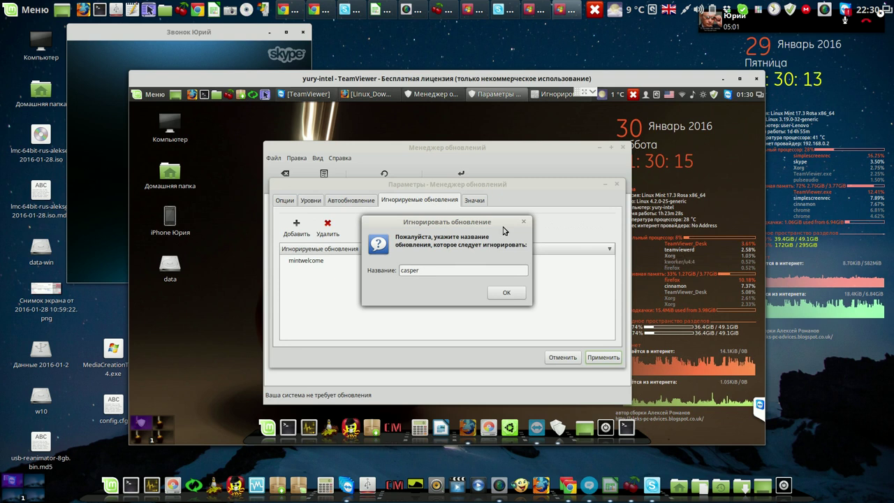
pyautogui.click(507, 293)
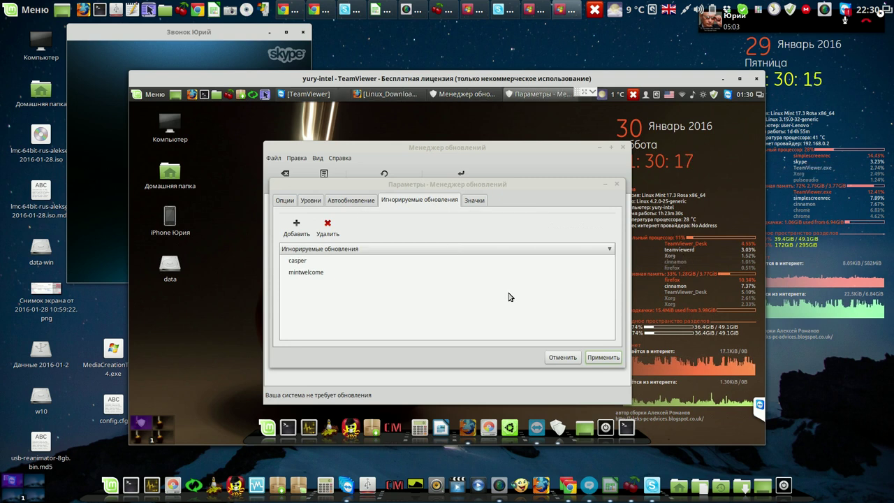
pyautogui.click(609, 359)
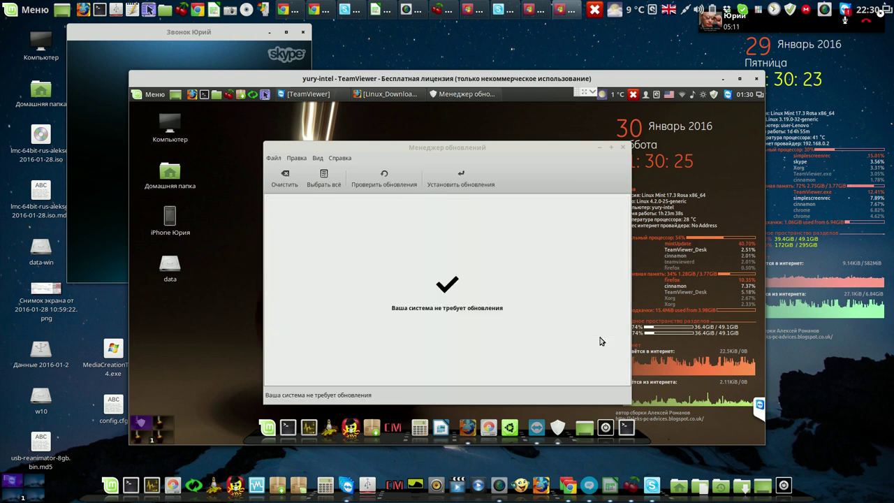
pyautogui.click(624, 148)
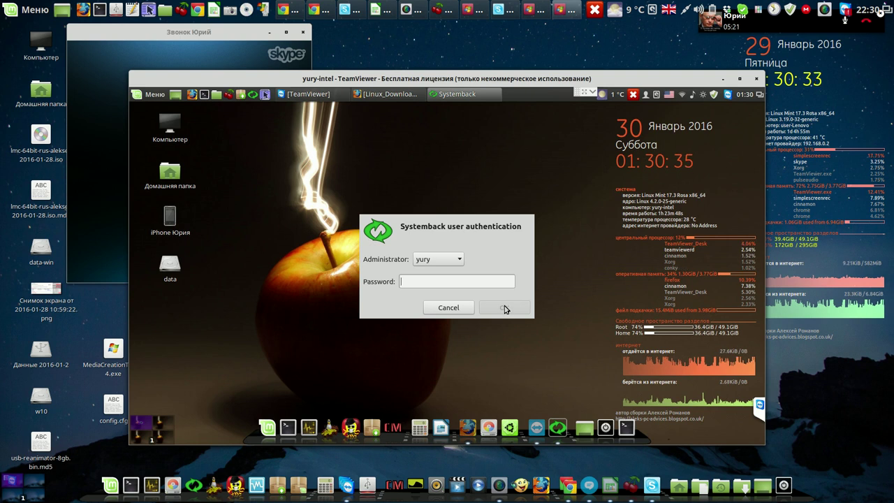
# Authenticate in Systemback with the administrator password and delete the existing live image systemback_live_2016-01-30
pyautogui.click(506, 311)
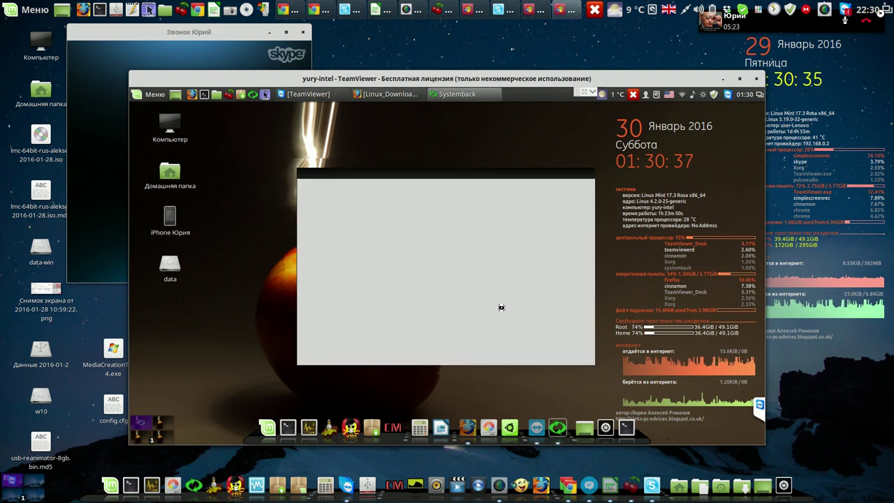
pyautogui.click(527, 280)
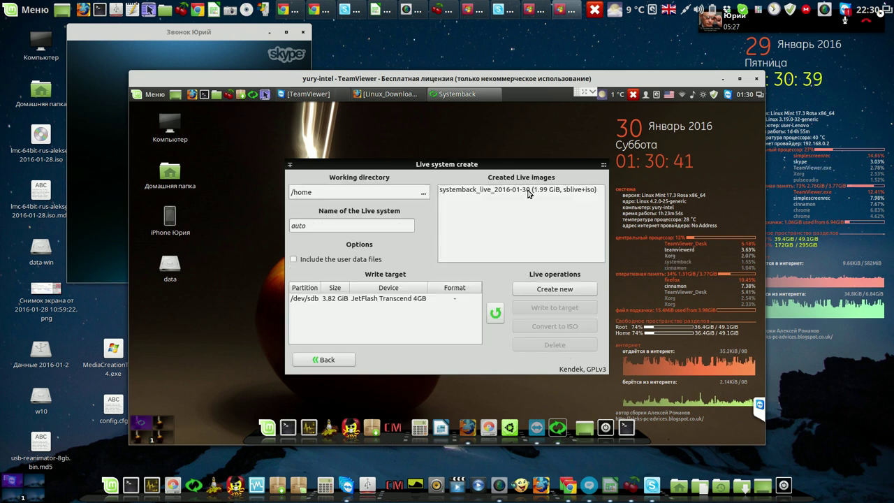
pyautogui.click(528, 190)
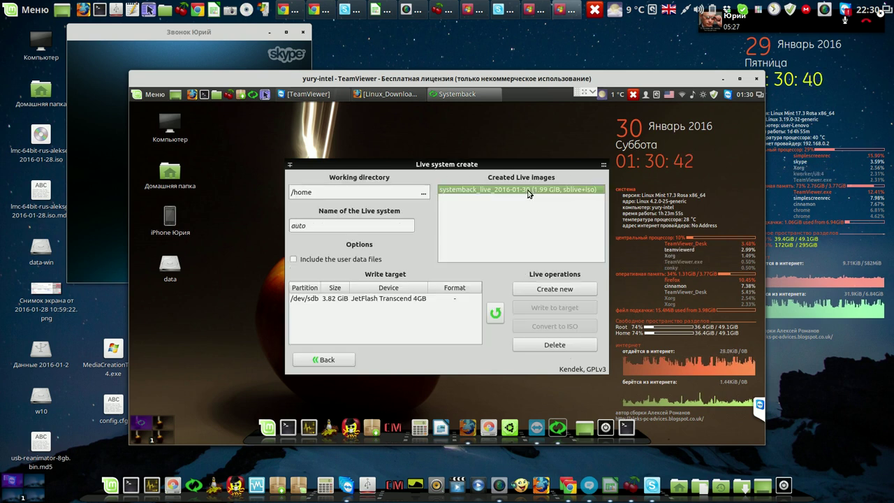
pyautogui.click(554, 345)
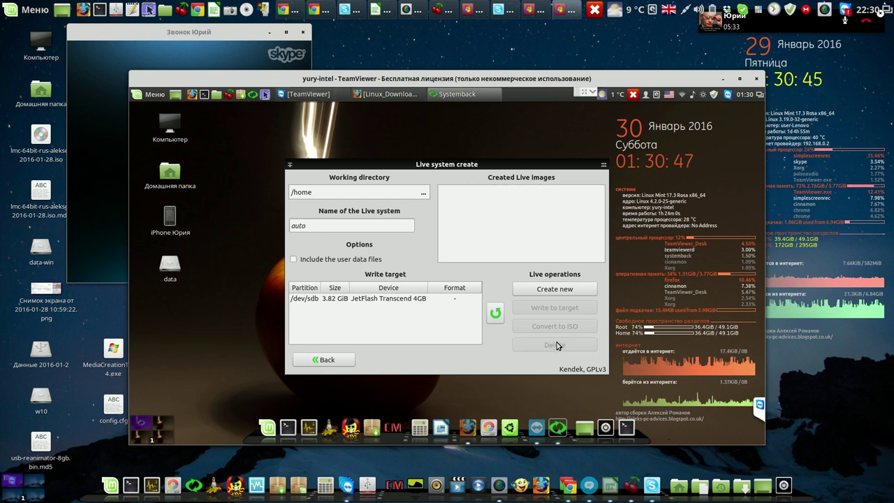
# Start creating a new automatically named live image in /home without user data files, and move the progress window aside
pyautogui.click(556, 289)
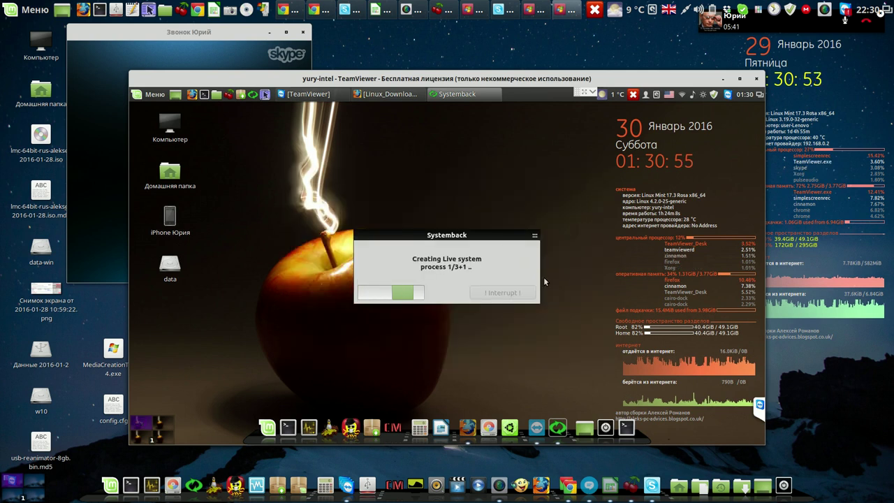
pyautogui.moveTo(508, 234); pyautogui.dragTo(610, 129)
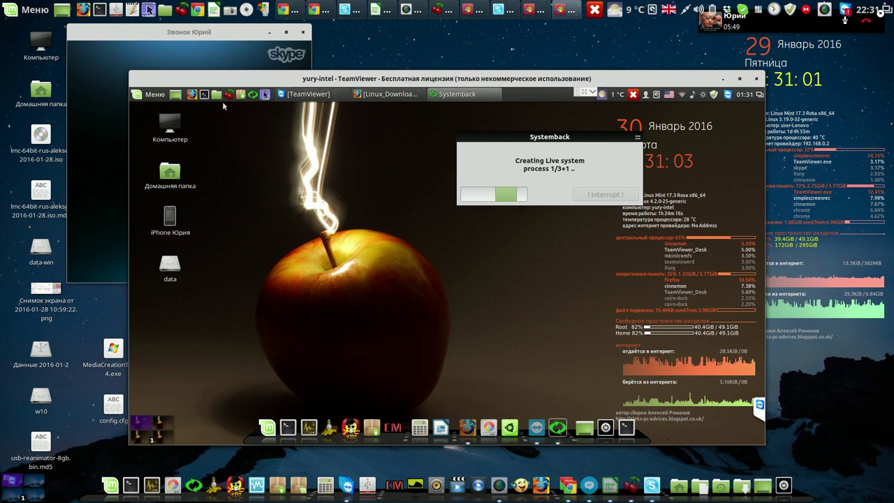
# Search the installed applications for "usb" and add both the USB image writer and the USB stick formatter to the panel
pyautogui.click(155, 94)
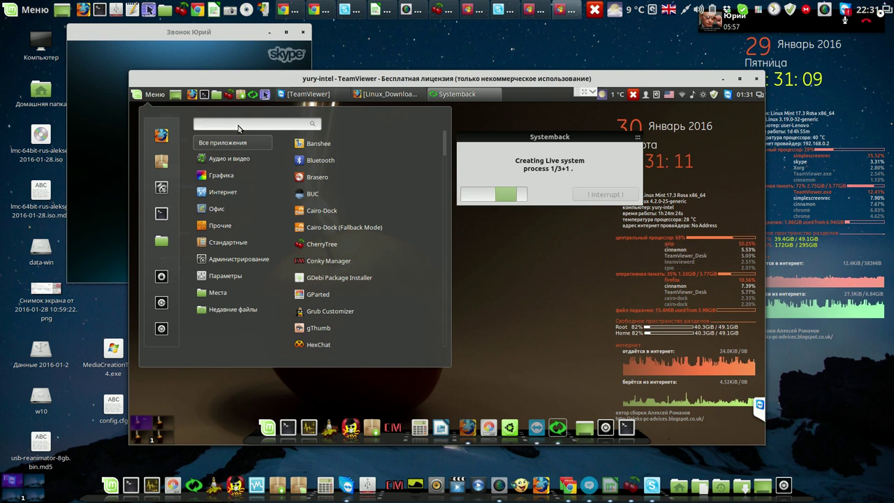
pyautogui.write('u')
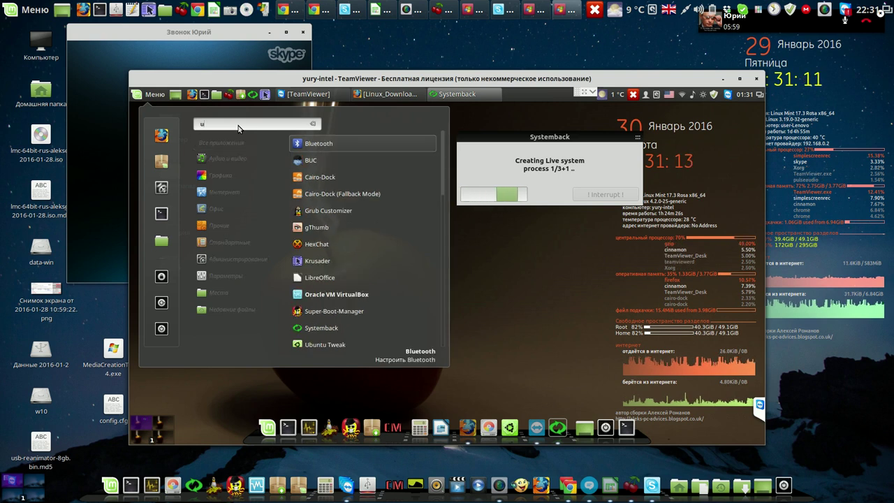
pyautogui.write('sb')
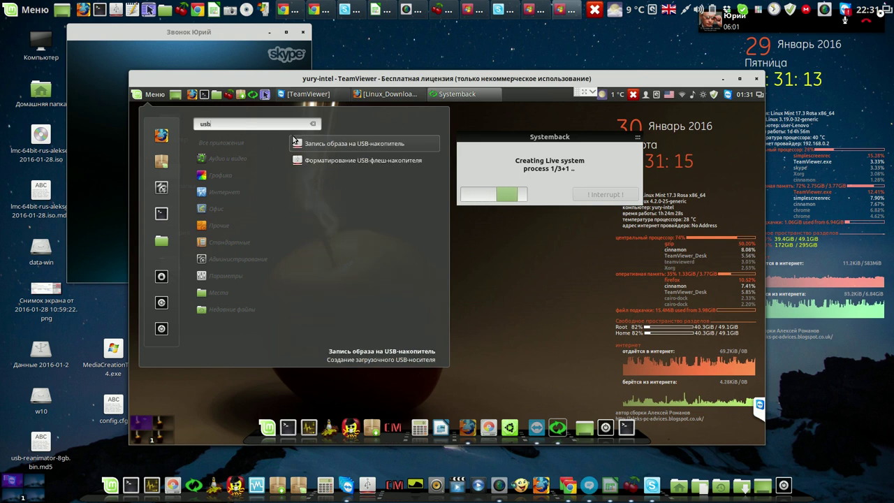
pyautogui.rightClick(353, 145)
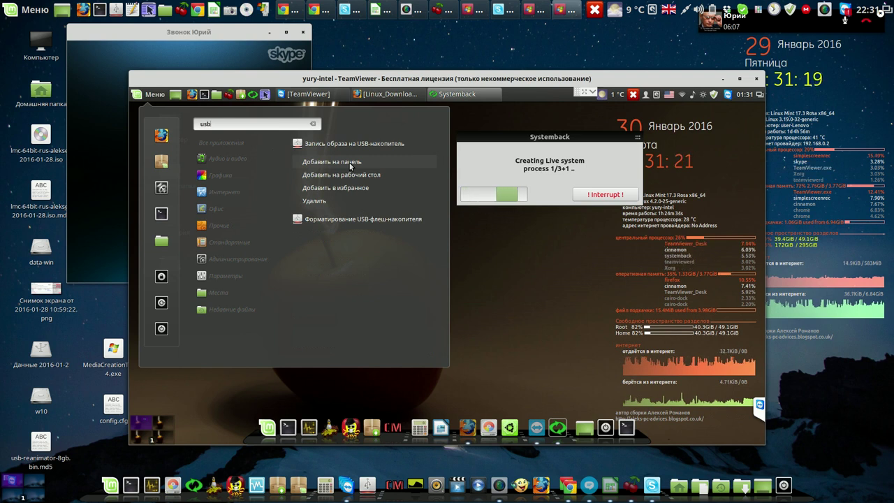
pyautogui.click(350, 166)
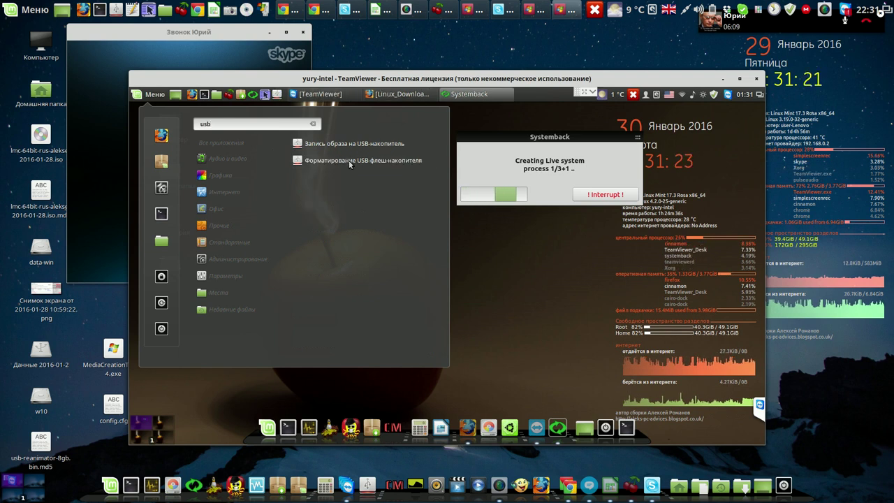
pyautogui.rightClick(349, 160)
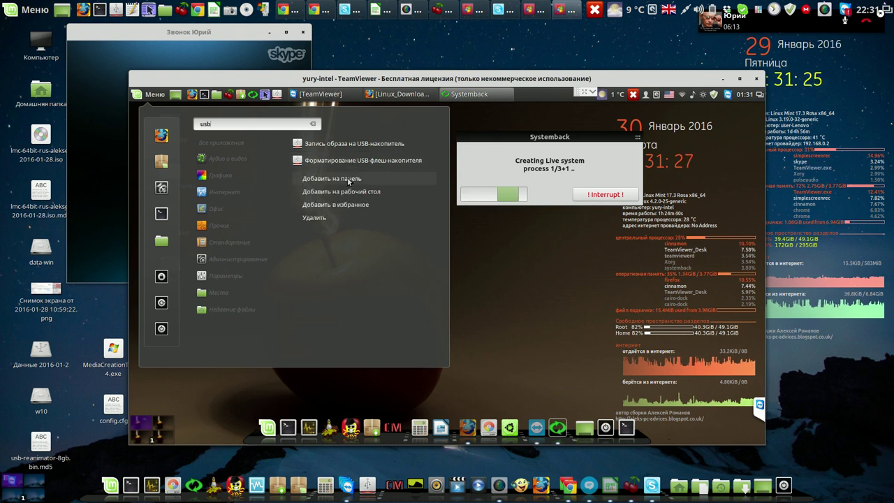
pyautogui.click(347, 177)
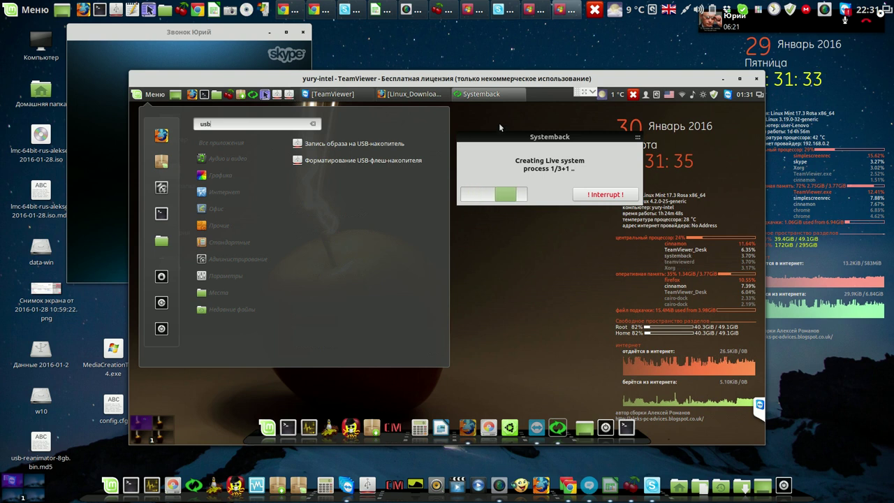
pyautogui.press('Escape')
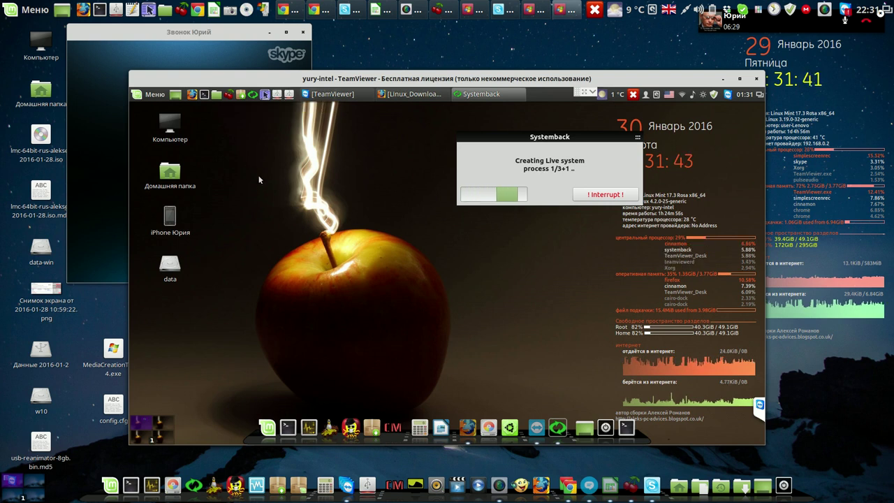
# Format the 4 GB JetFlash Transcend flash drive (/dev/sdb) as FAT32, authenticating with the account password, and close the formatter
pyautogui.click(290, 96)
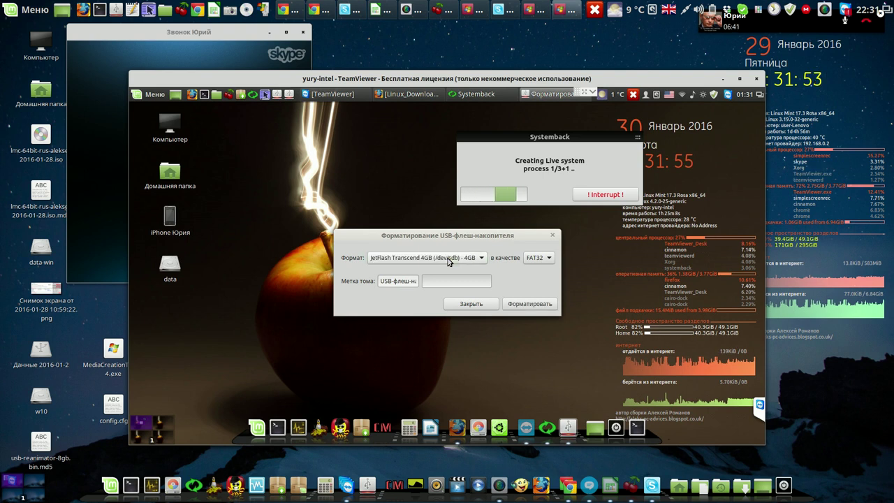
pyautogui.click(531, 304)
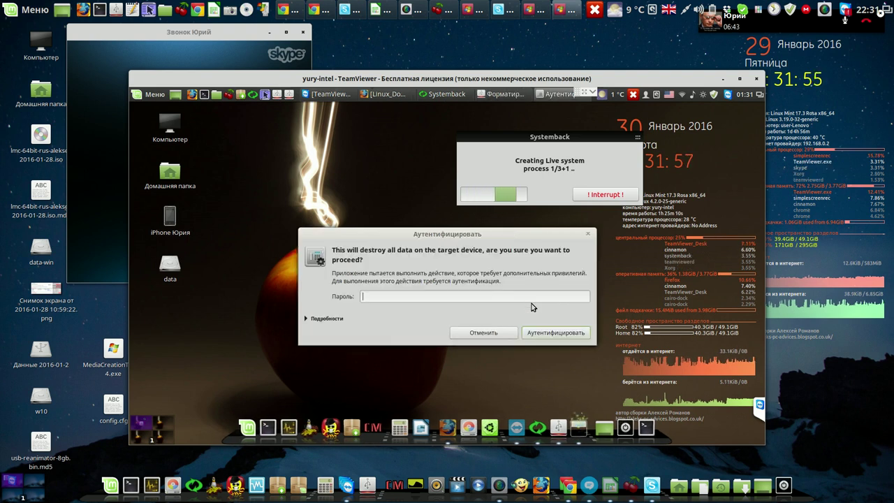
pyautogui.click(567, 335)
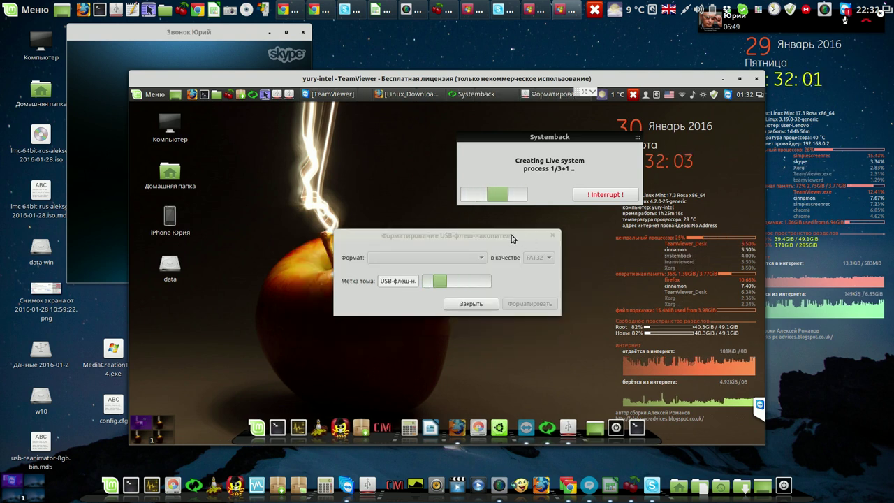
pyautogui.click(500, 280)
pyautogui.click(471, 305)
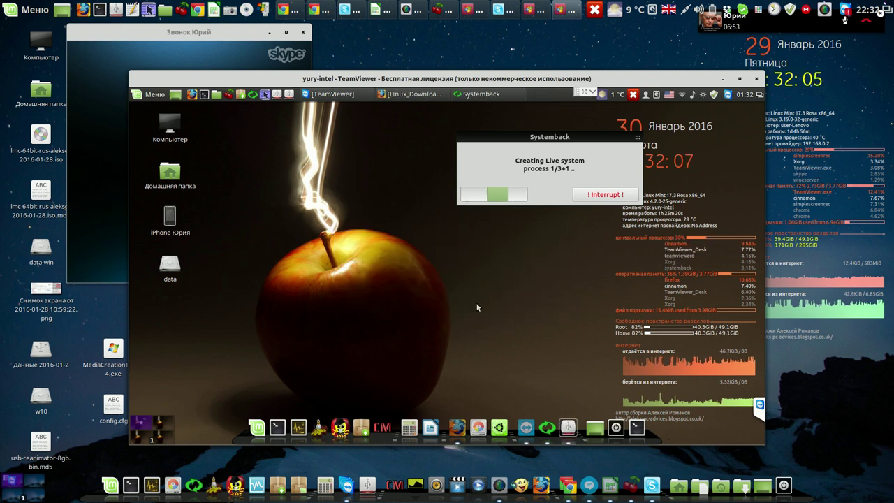
# Move the Systemback progress window clear, start GParted with the account password and select the /dev/sdb flash drive
pyautogui.moveTo(476, 133)
pyautogui.mouseDown()
pyautogui.moveTo(429, 132)
pyautogui.moveTo(468, 122)
pyautogui.mouseUp()
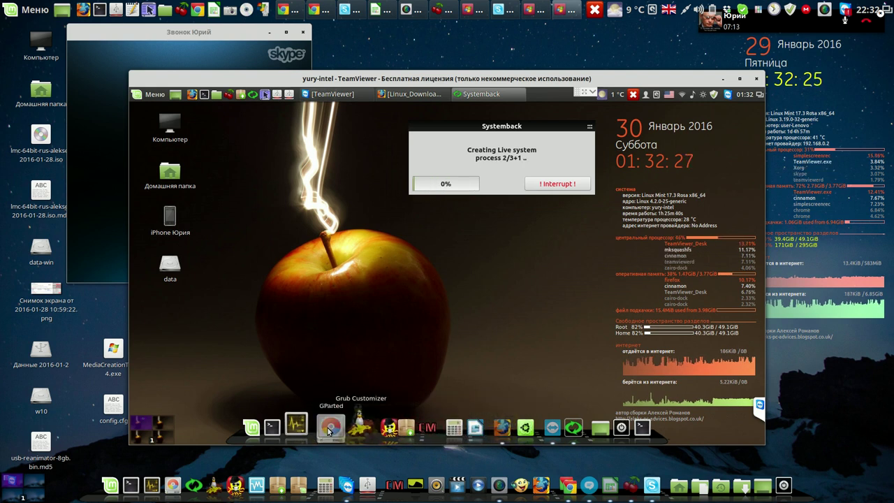
pyautogui.click(329, 428)
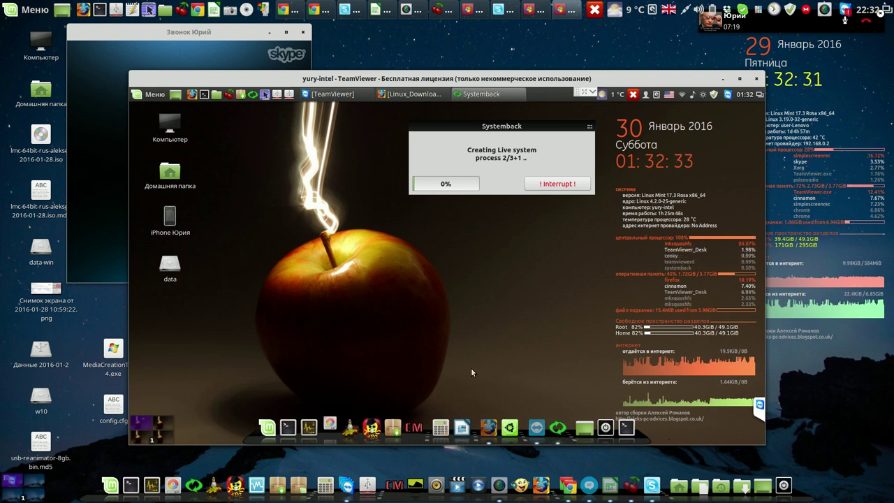
pyautogui.click(330, 423)
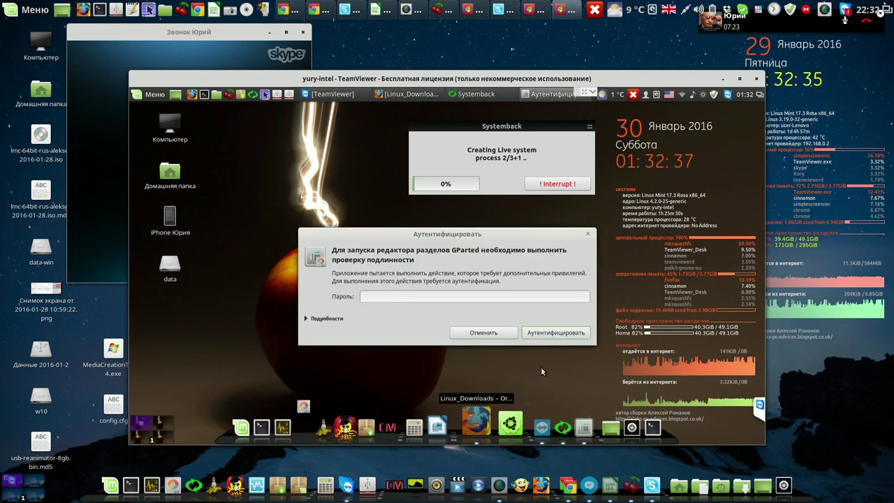
pyautogui.click(569, 336)
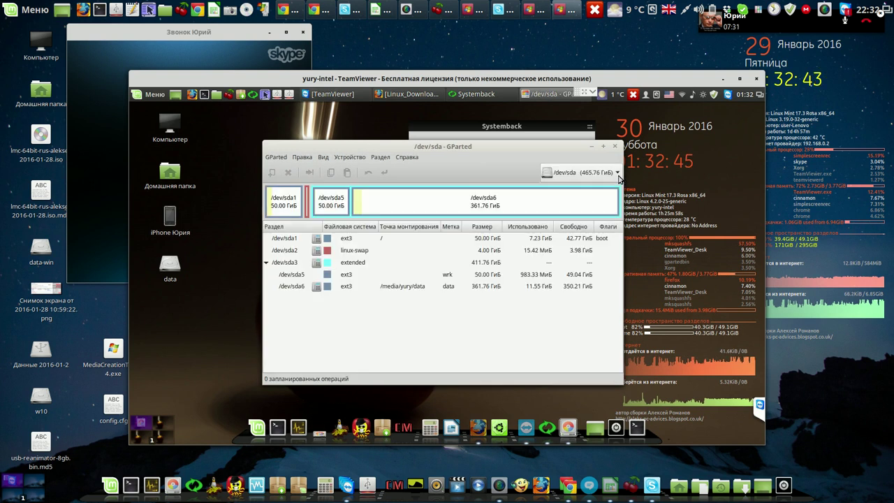
pyautogui.click(618, 173)
pyautogui.click(592, 185)
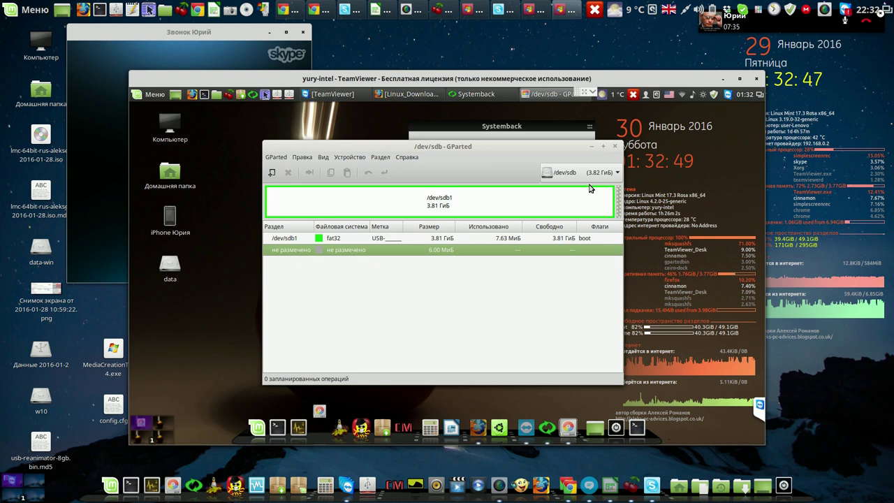
# Delete the FAT32 partition /dev/sdb1 from the flash drive and apply the pending operation
pyautogui.click(377, 239)
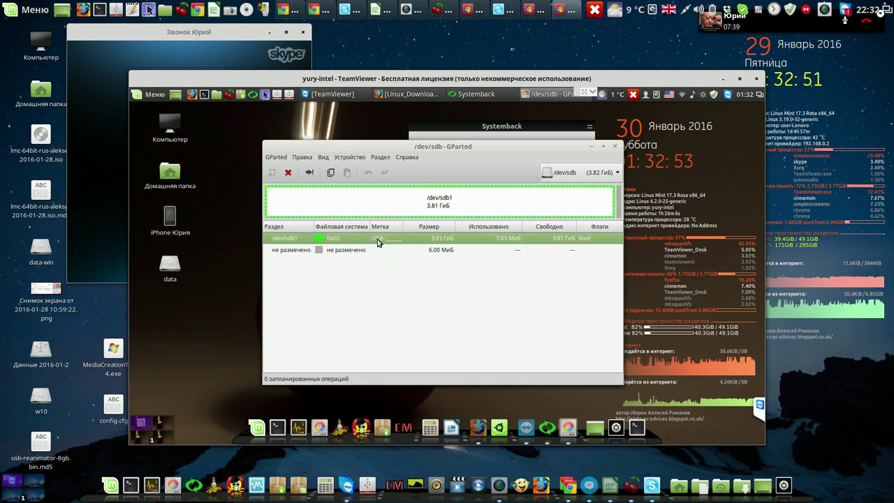
pyautogui.click(289, 174)
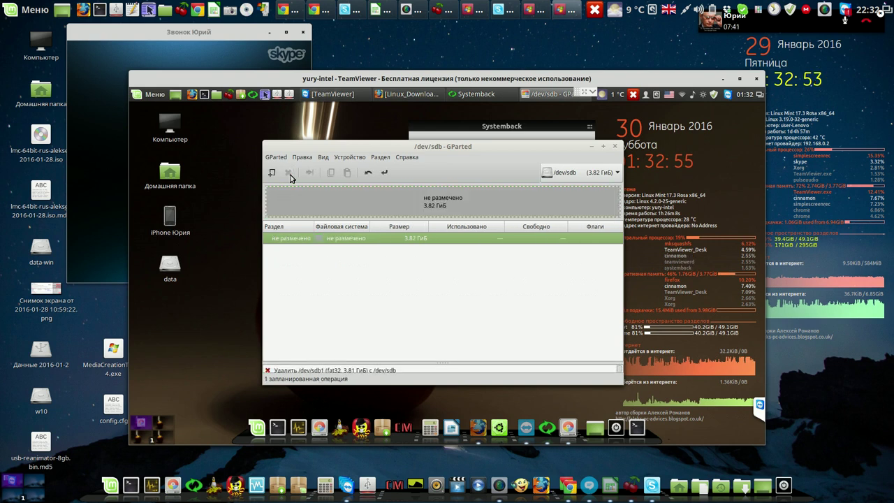
pyautogui.click(383, 175)
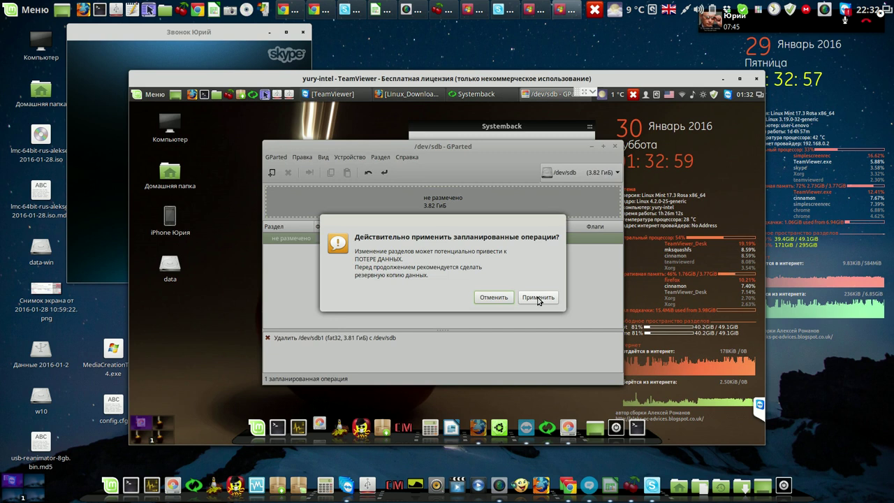
pyautogui.click(538, 298)
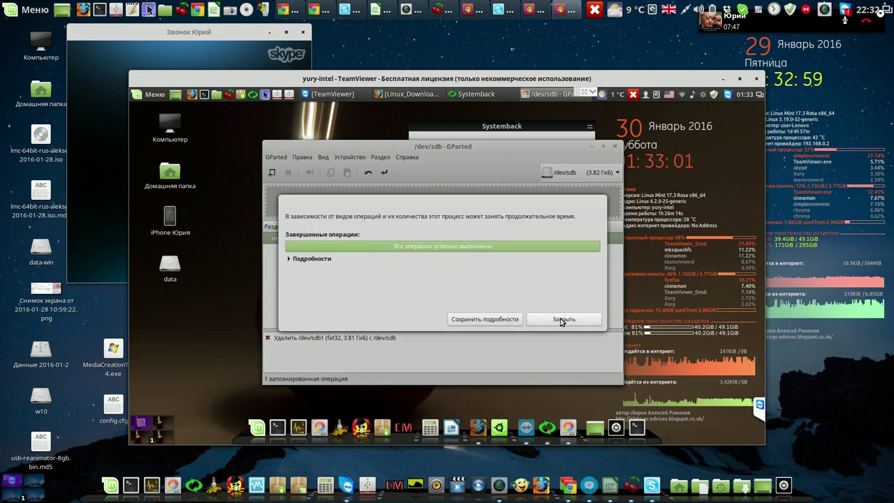
pyautogui.click(562, 319)
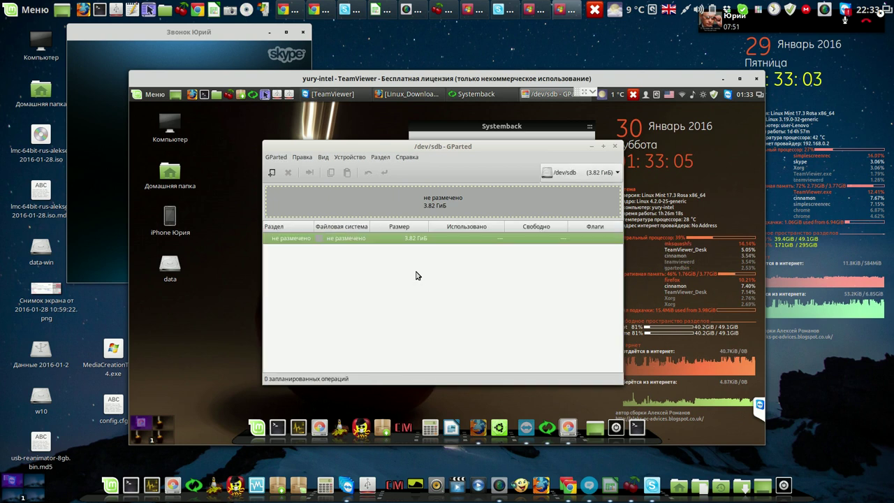
# Create a new partition table of type gpt on /dev/sdb
pyautogui.click(350, 157)
pyautogui.click(355, 169)
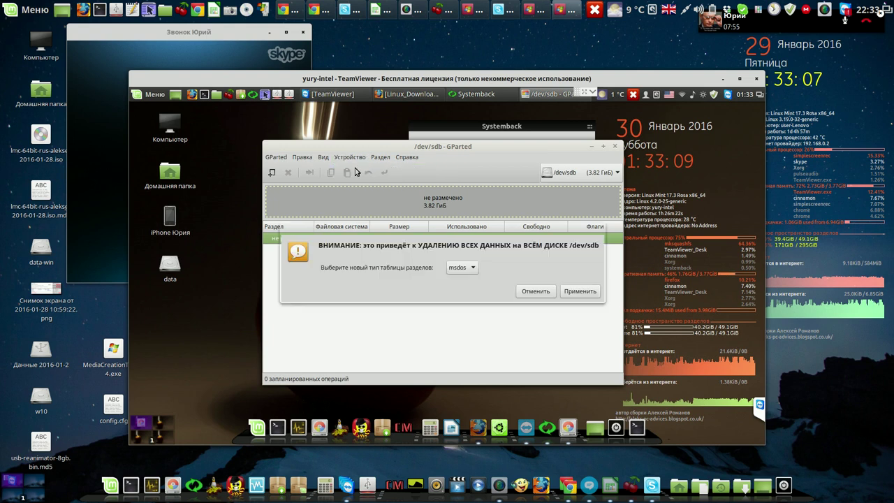
pyautogui.press('Return')
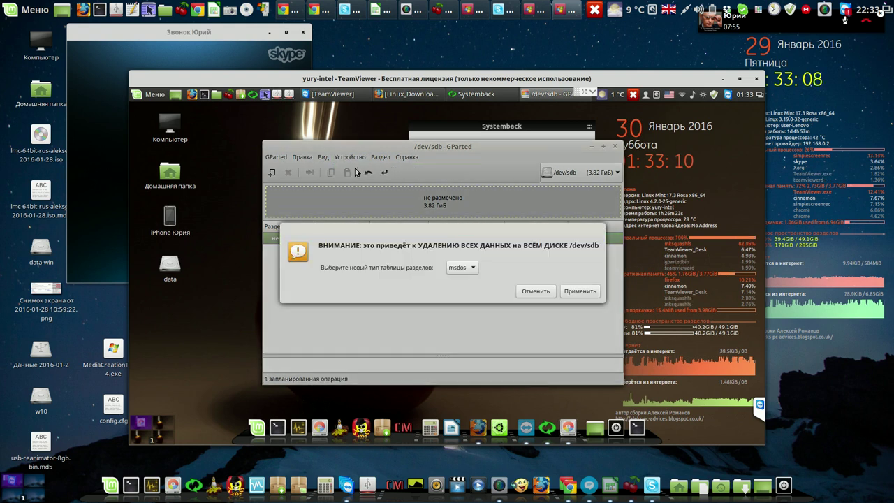
pyautogui.click(473, 270)
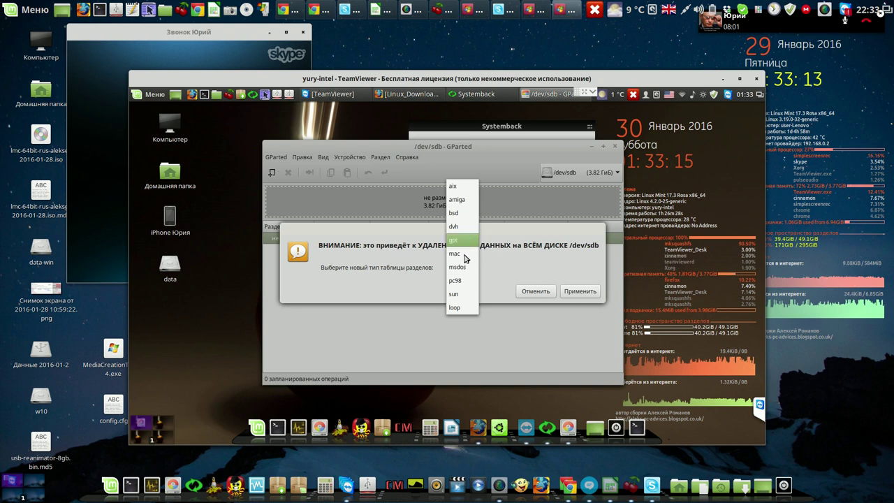
pyautogui.click(461, 240)
pyautogui.click(578, 291)
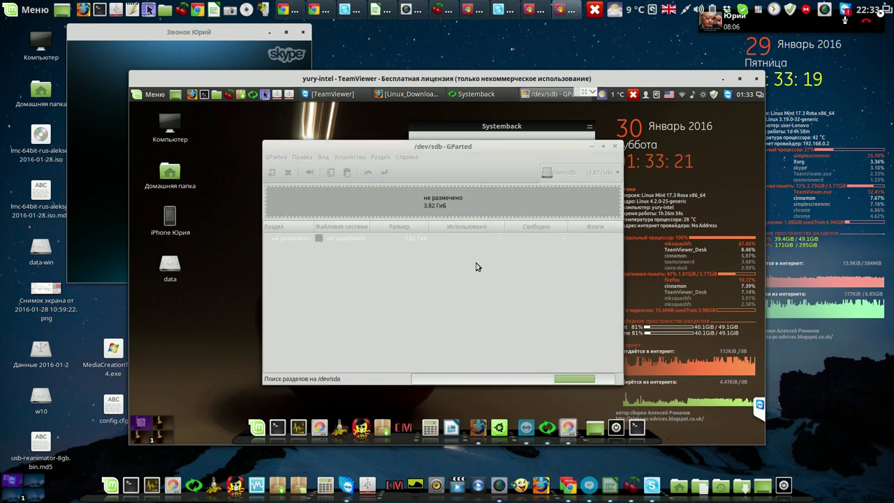
# Create a 3911 MiB primary FAT32 partition in the unallocated space of /dev/sdb, apply the operation and close GParted
pyautogui.rightClick(368, 241)
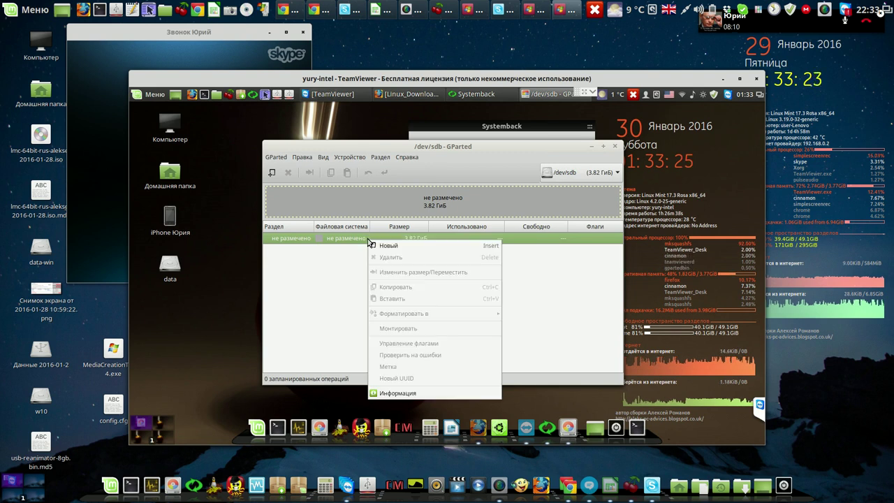
pyautogui.click(379, 244)
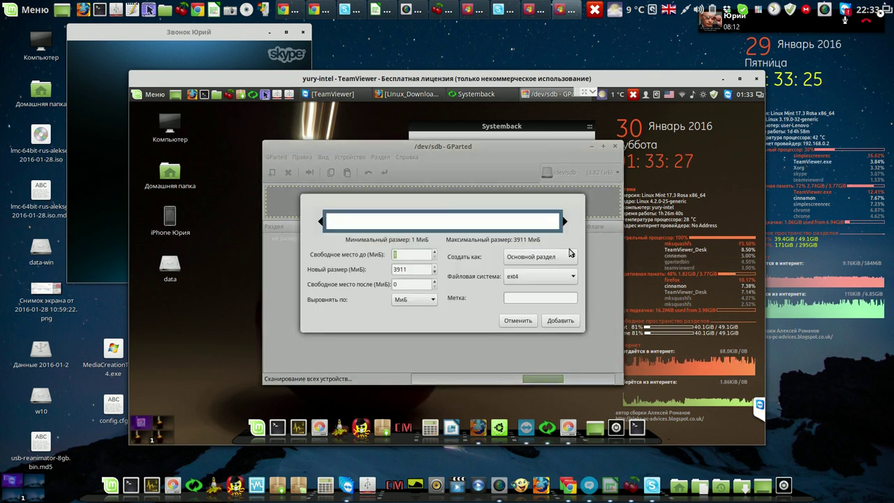
pyautogui.click(573, 276)
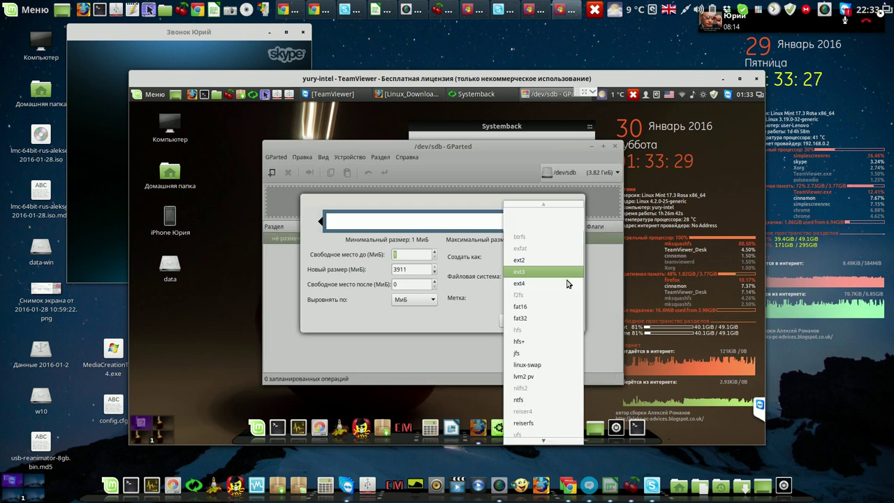
pyautogui.click(542, 319)
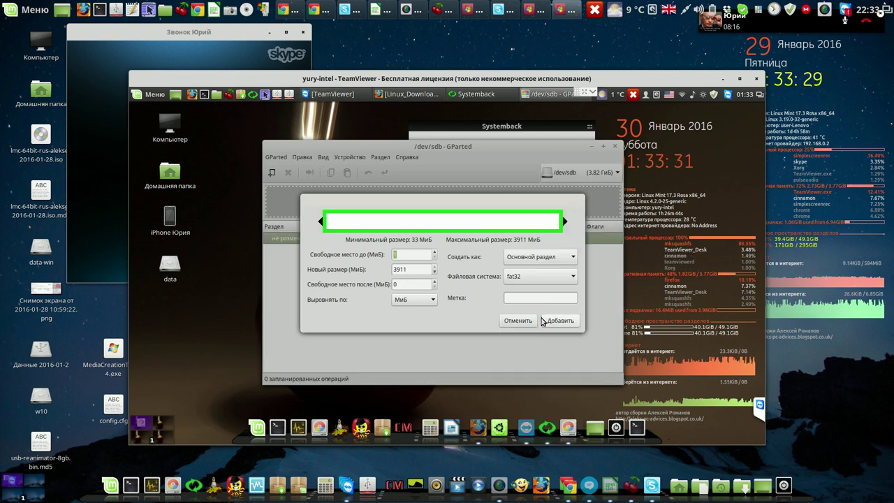
pyautogui.click(560, 323)
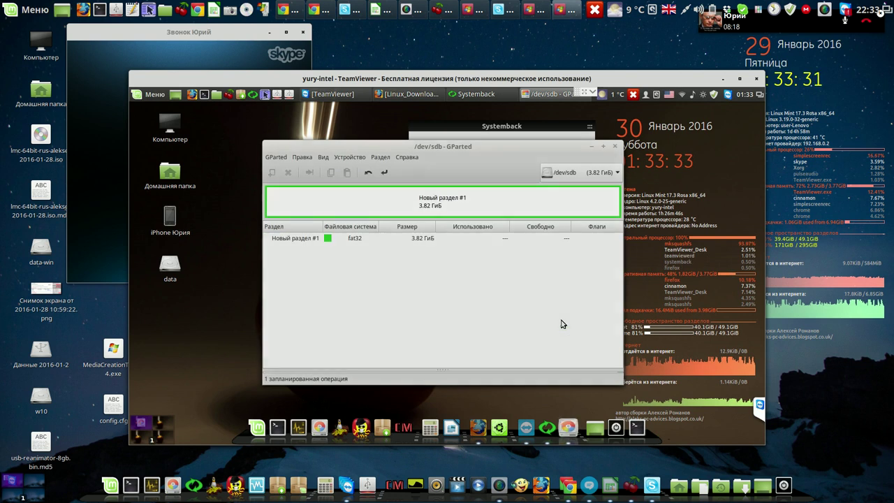
pyautogui.click(385, 172)
pyautogui.click(538, 297)
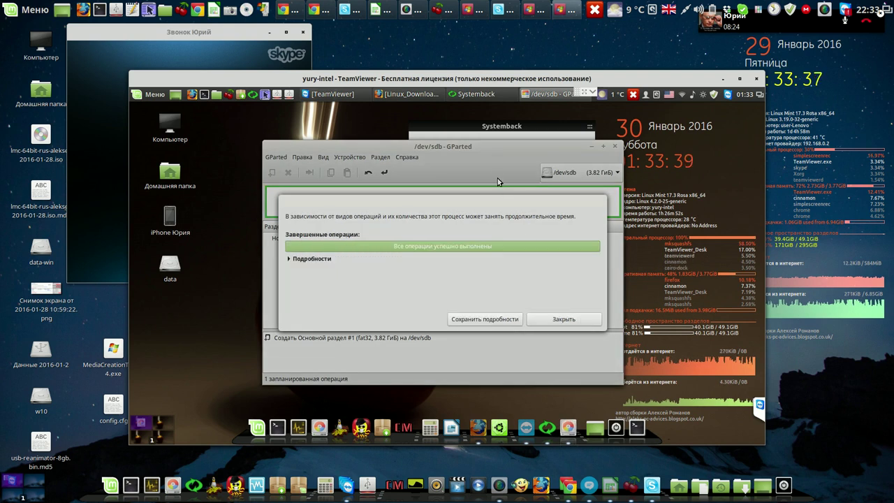
pyautogui.click(572, 322)
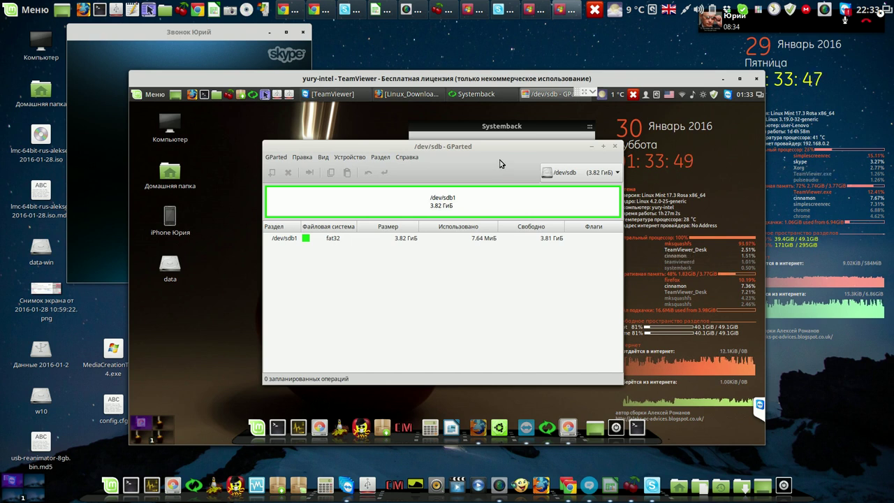
pyautogui.click(615, 148)
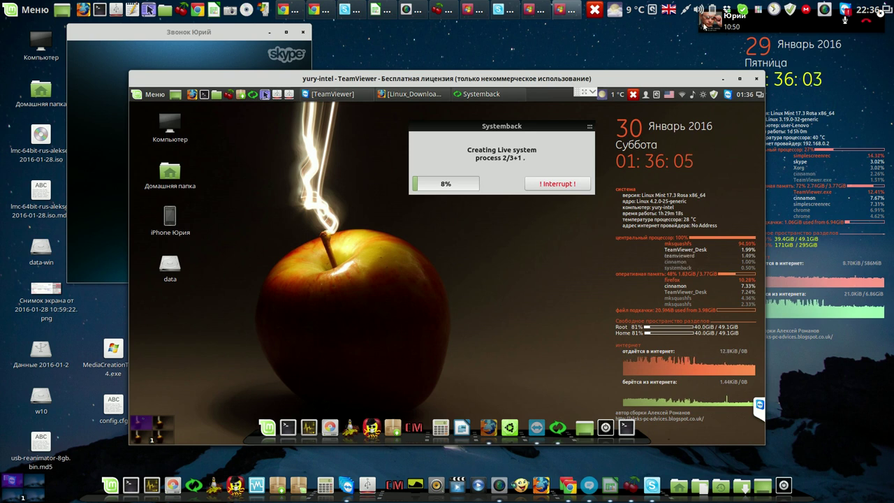
pyautogui.rightClick(845, 10)
pyautogui.click(835, 40)
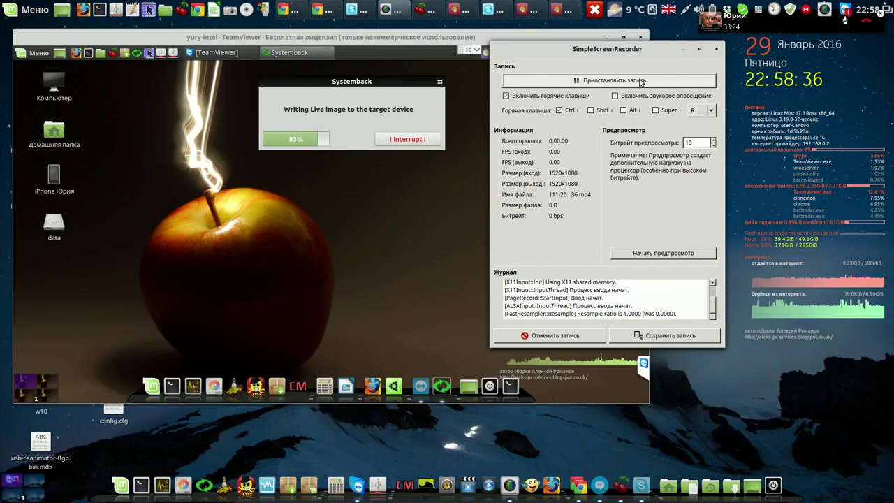
pyautogui.click(682, 49)
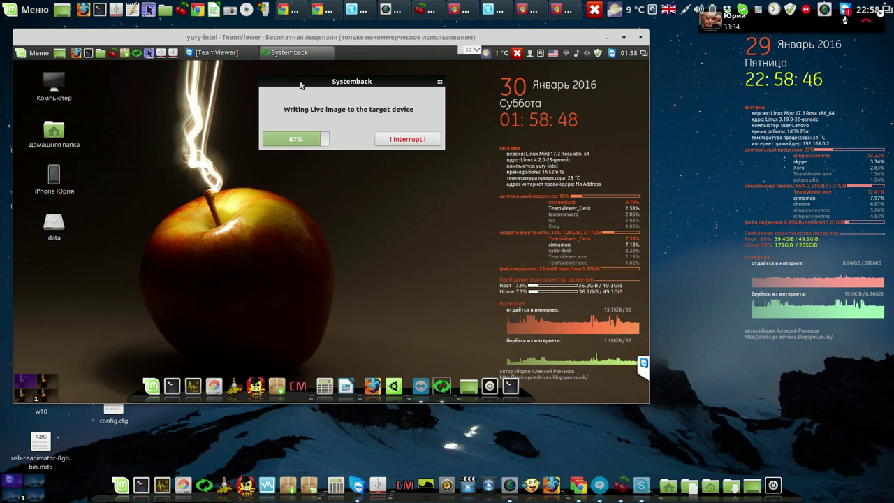
# Move the Systemback progress window clear, acknowledge the completed live image write and close Systemback
pyautogui.moveTo(314, 83); pyautogui.dragTo(290, 86)
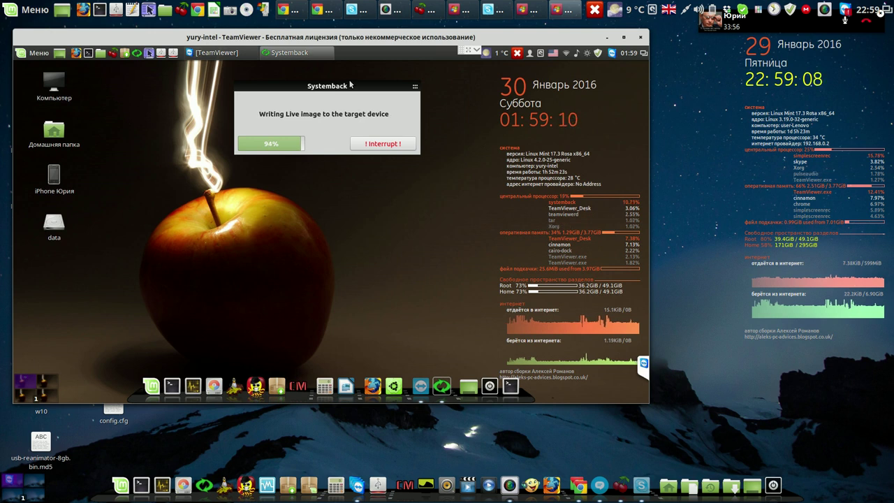
pyautogui.moveTo(351, 85); pyautogui.dragTo(415, 77)
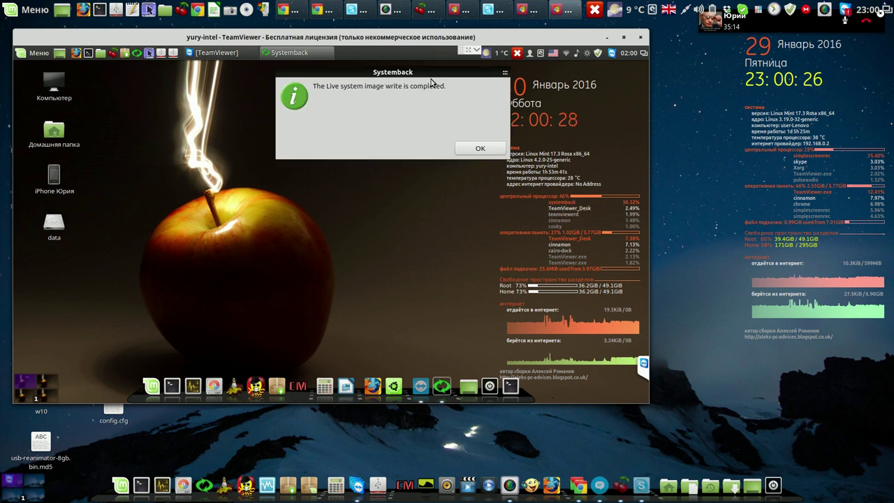
pyautogui.click(473, 147)
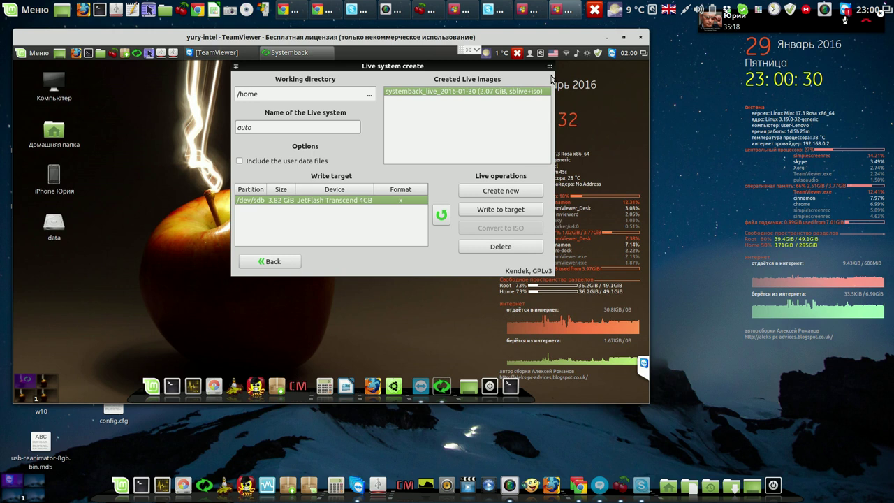
pyautogui.moveTo(552, 68)
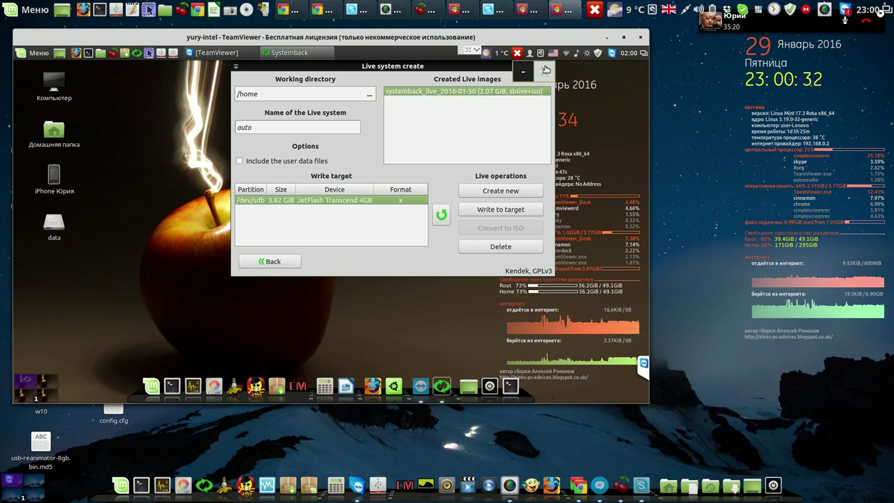
pyautogui.click(546, 70)
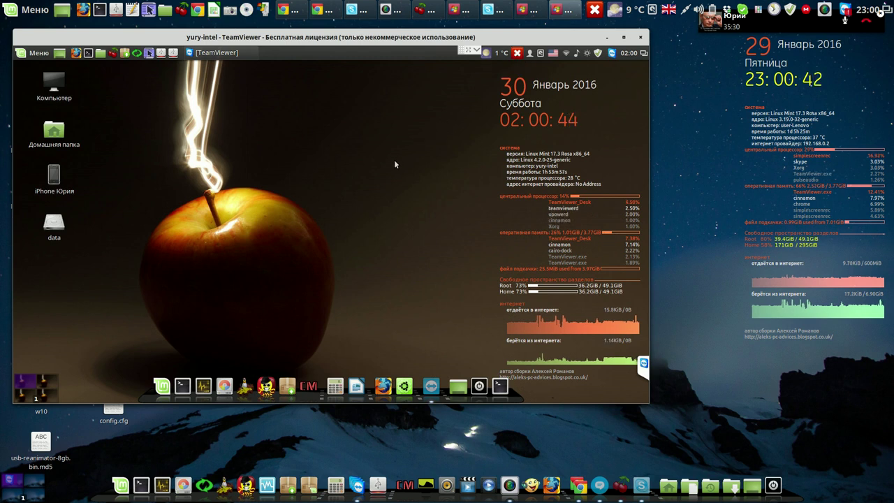
# Restart the remote machine and end the TeamViewer session, declining account registration and dismissing the commercial-use notice
pyautogui.click(517, 53)
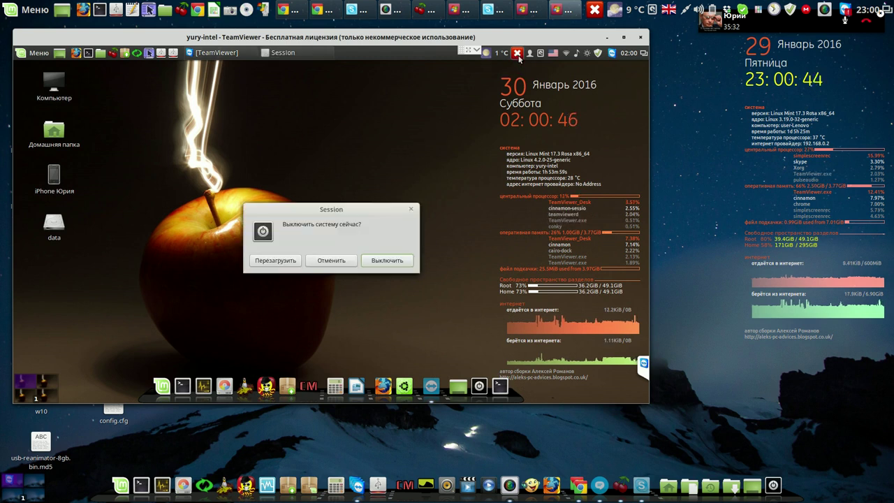
pyautogui.click(285, 262)
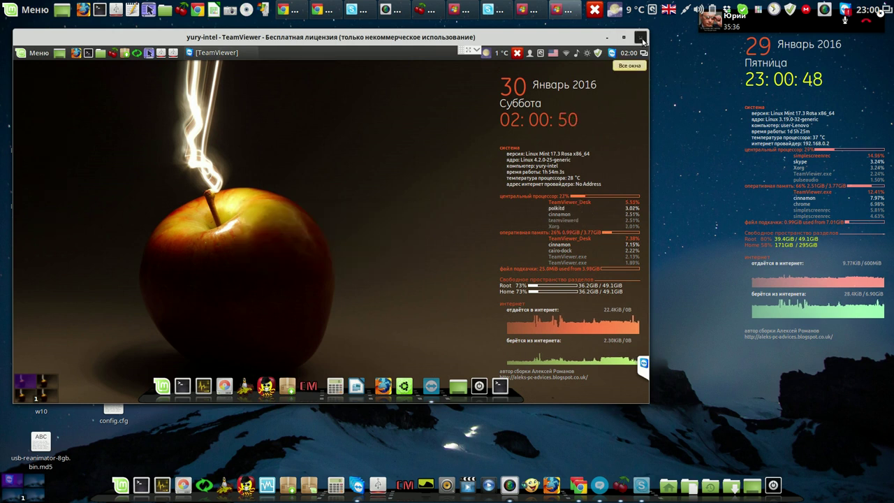
pyautogui.click(640, 37)
pyautogui.click(524, 294)
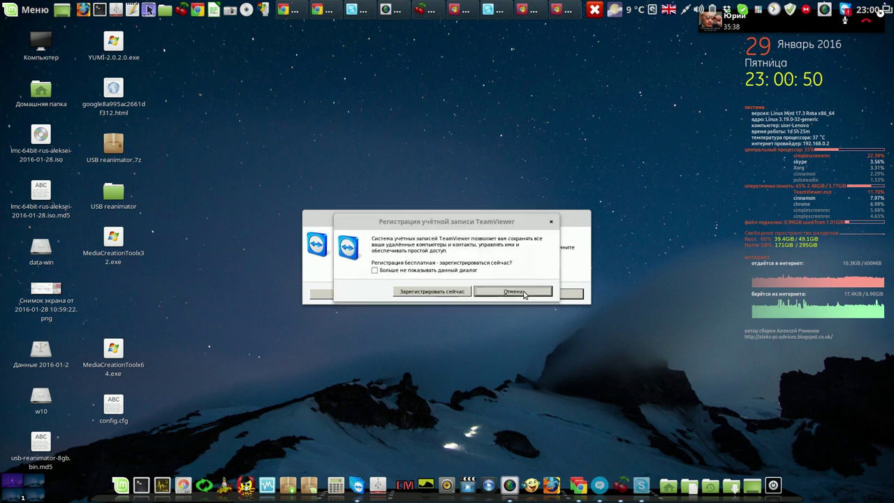
pyautogui.click(531, 294)
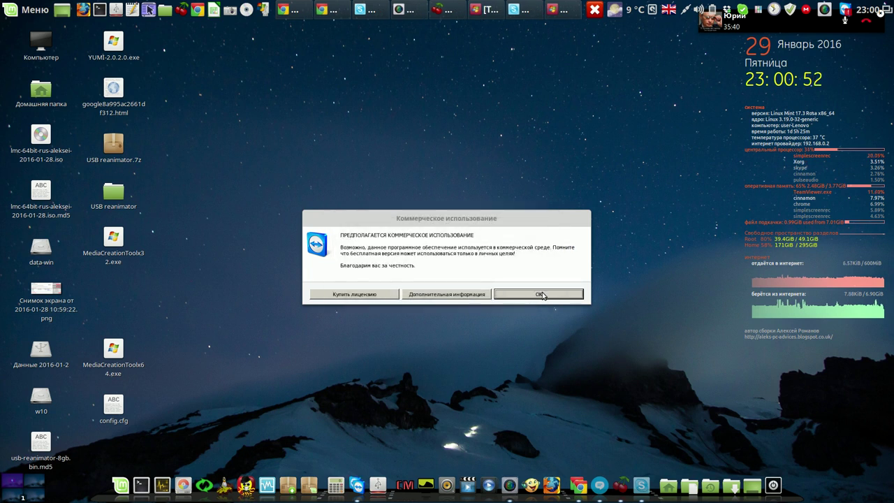
pyautogui.click(540, 294)
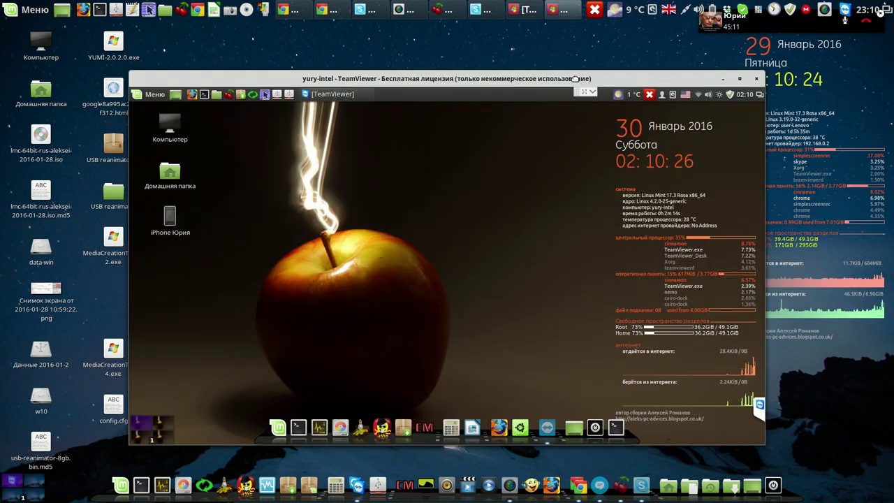
# Move the reconnected remote session window up, start Systemback and authenticate with the administrator password
pyautogui.moveTo(571, 76); pyautogui.dragTo(529, 40)
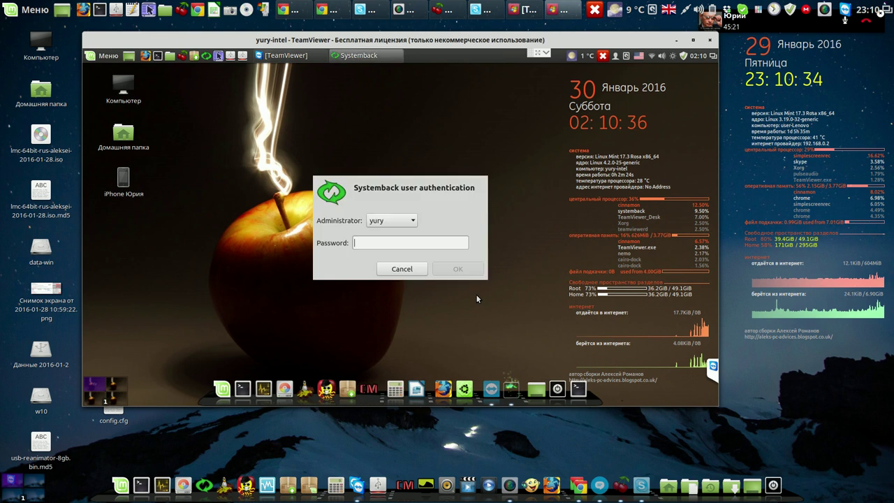
pyautogui.write('********')
pyautogui.click(459, 269)
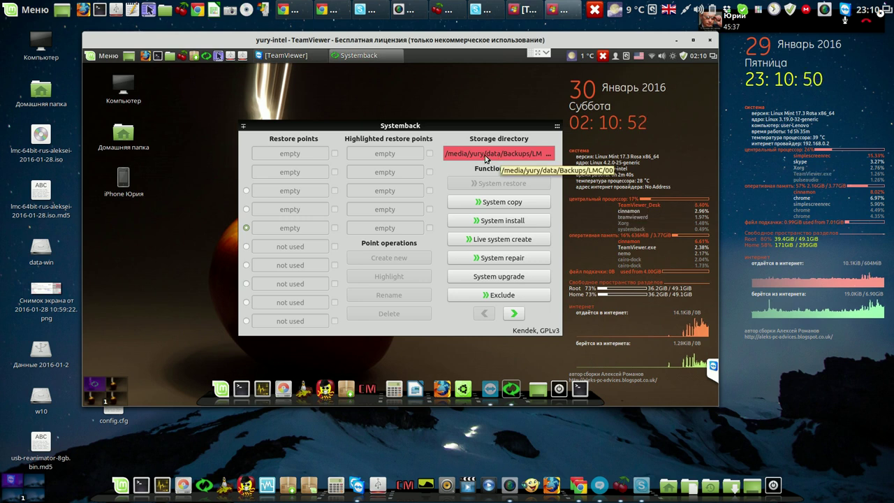
# Mount the data volume by opening it in the file manager, and close the file manager window
pyautogui.click(170, 56)
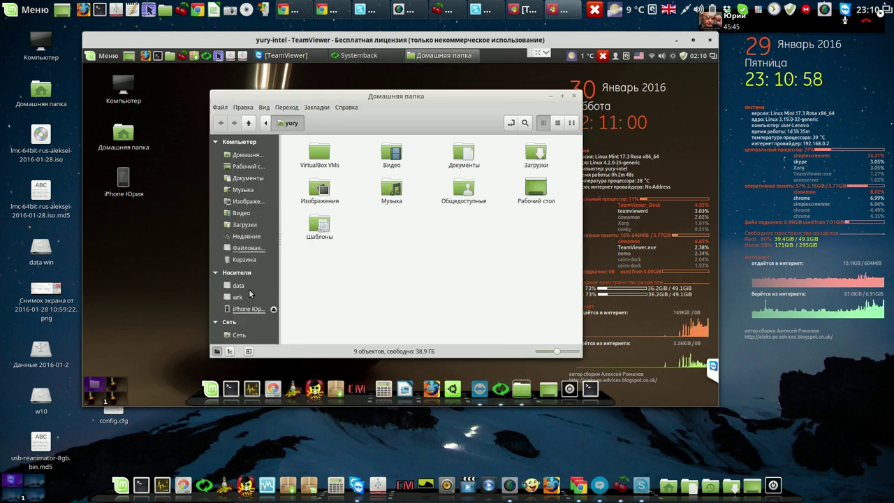
pyautogui.click(239, 287)
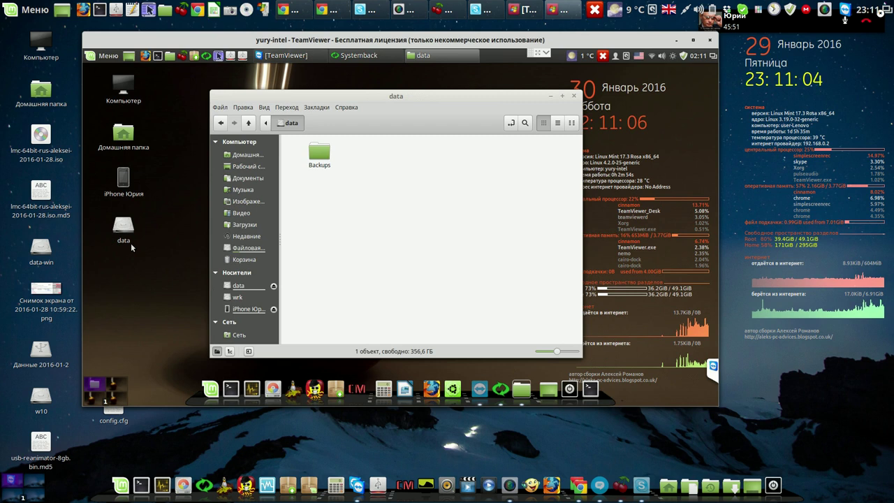
pyautogui.click(574, 96)
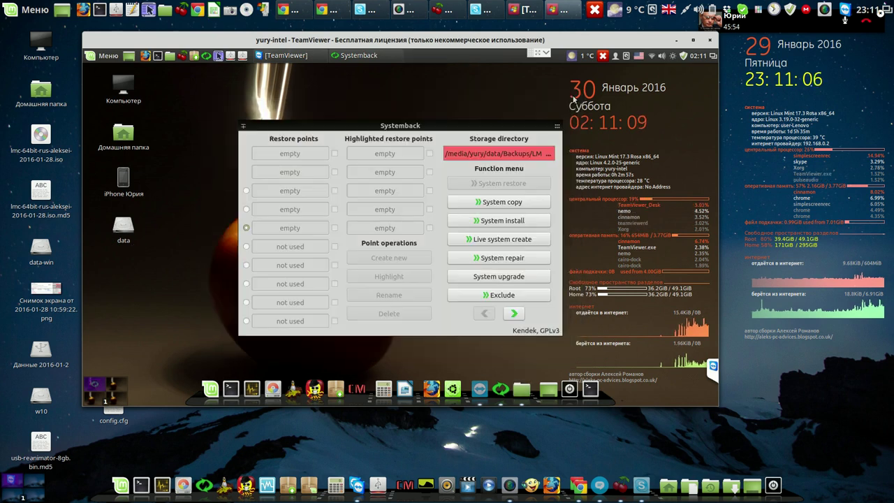
# Set Systemback's storage directory to the 00 folder inside Backups/LMC 17.3 on the mounted data volume
pyautogui.click(547, 152)
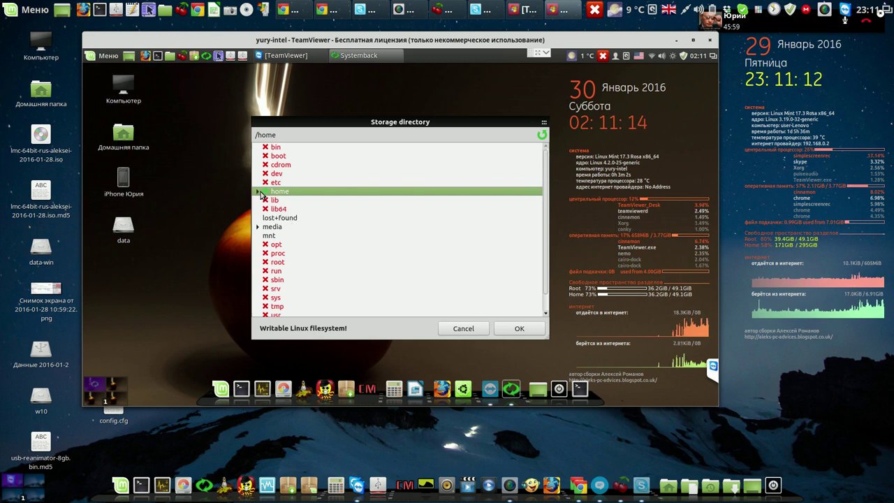
pyautogui.click(258, 228)
pyautogui.click(266, 236)
pyautogui.click(275, 245)
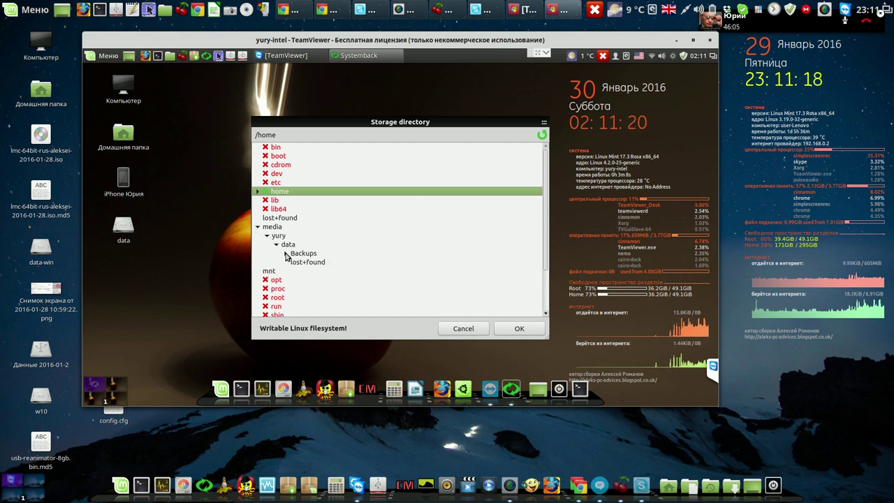
pyautogui.click(287, 253)
pyautogui.click(294, 262)
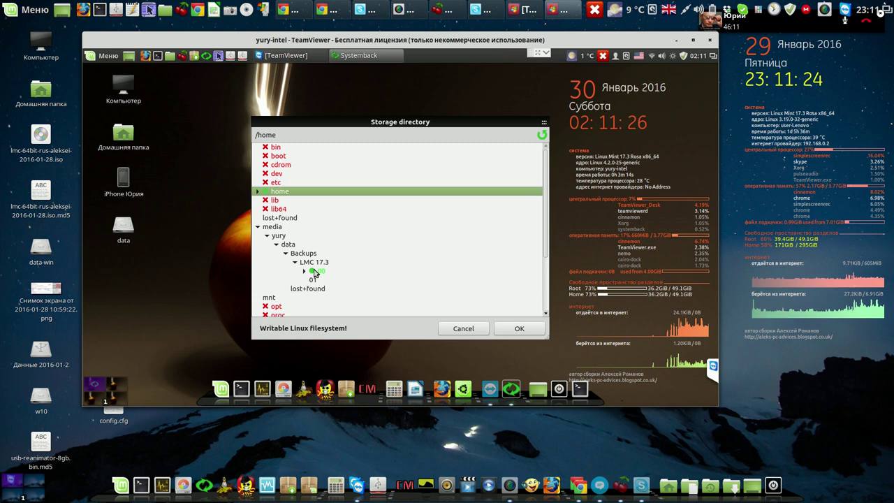
pyautogui.click(316, 271)
pyautogui.click(519, 328)
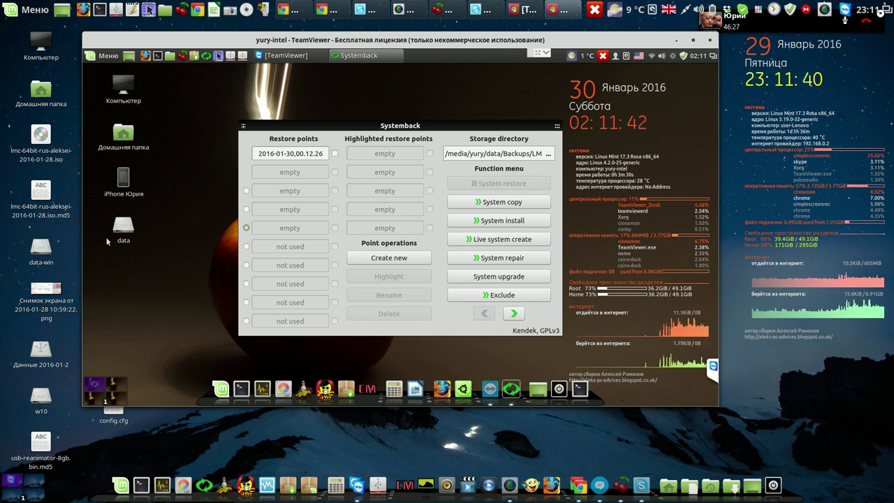
# Select the 2016-01-30,00.12.26 restore point, examine the System restore options and return to the main Systemback window
pyautogui.click(335, 154)
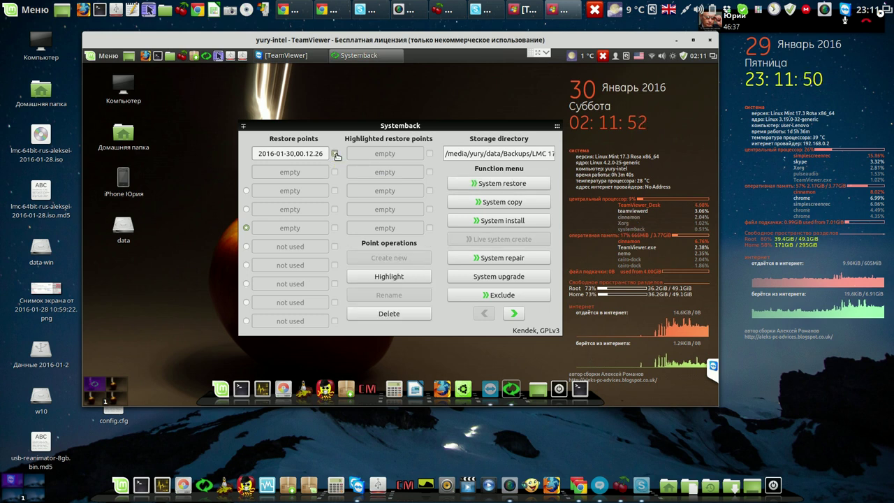
pyautogui.click(494, 184)
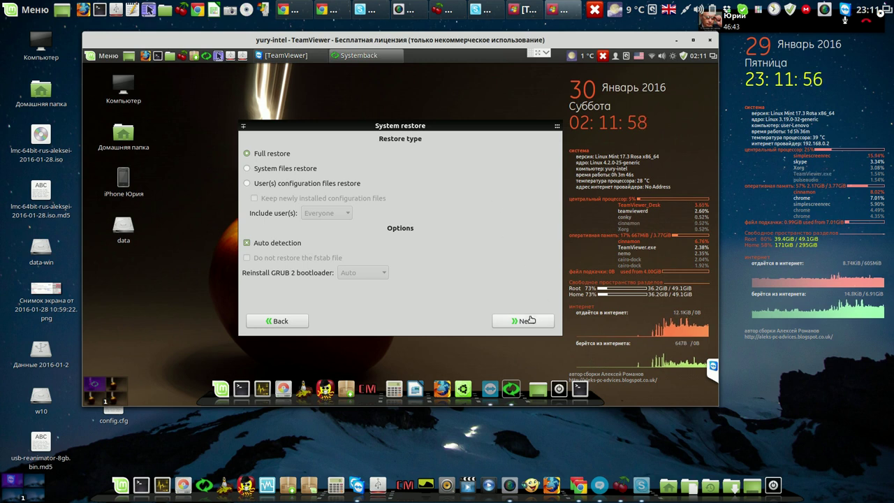
pyautogui.click(280, 322)
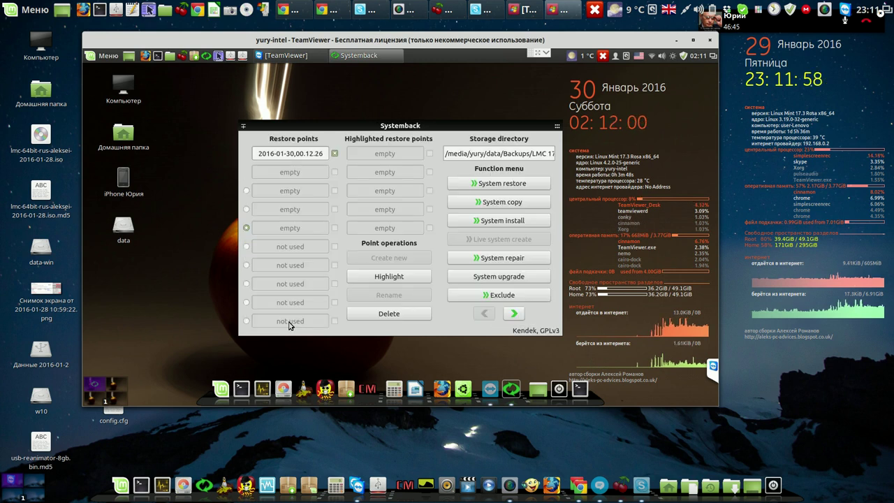
# Examine the System copy partition settings for the selected restore point, highlighting /dev/sda1, and return to the main Systemback window
pyautogui.click(507, 202)
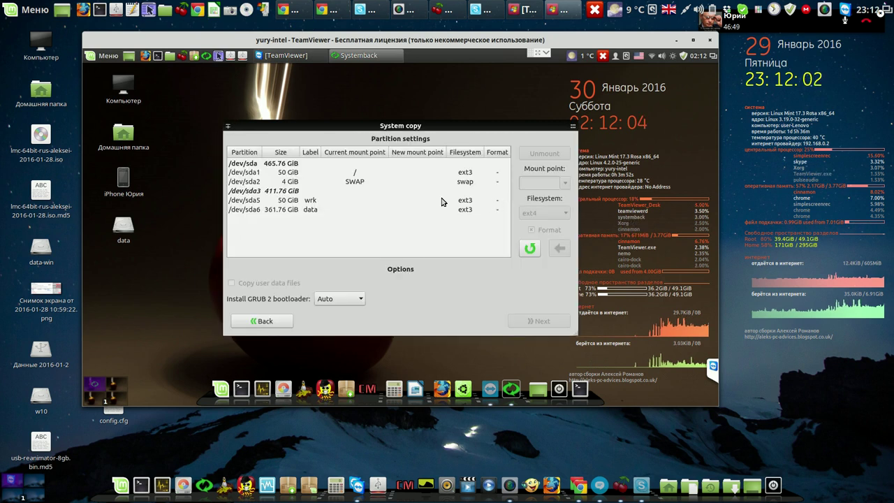
pyautogui.click(295, 172)
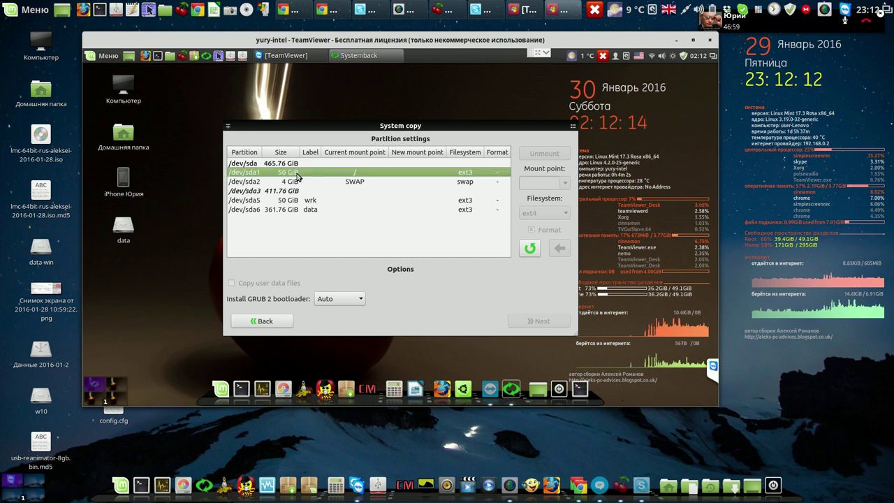
pyautogui.click(283, 322)
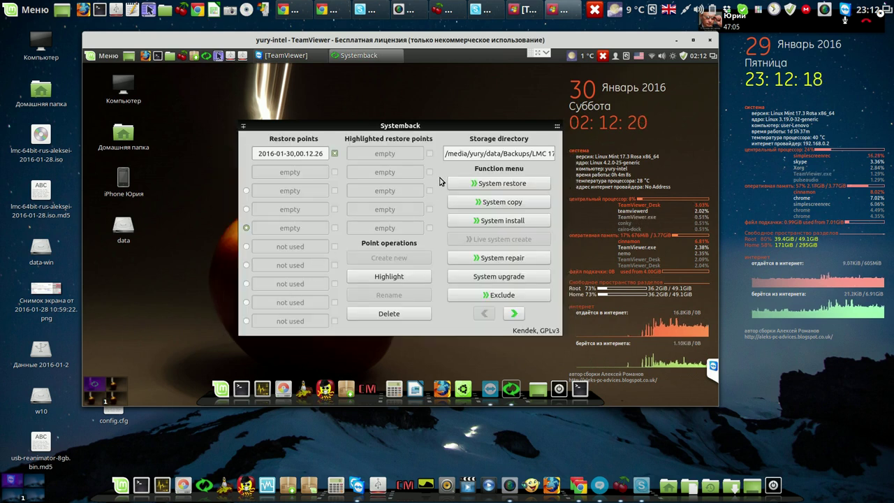
# Deselect the restore point to check the System copy settings without it, and close Systemback
pyautogui.click(335, 155)
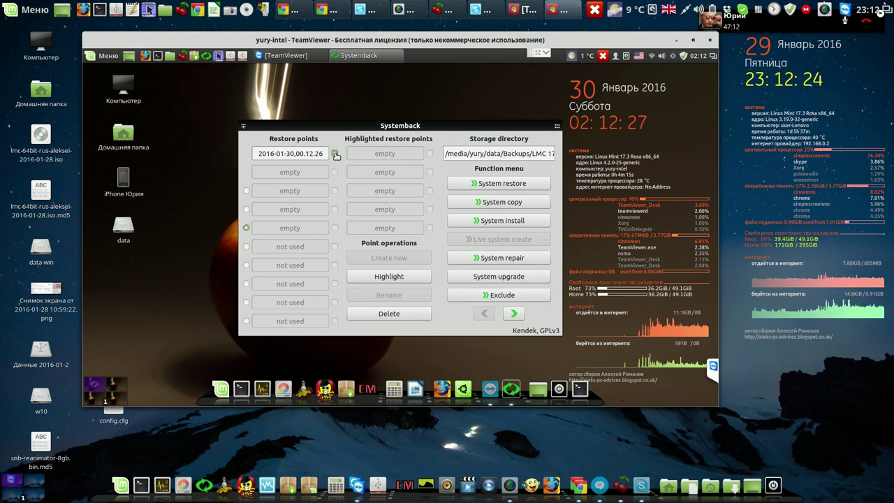
pyautogui.click(503, 203)
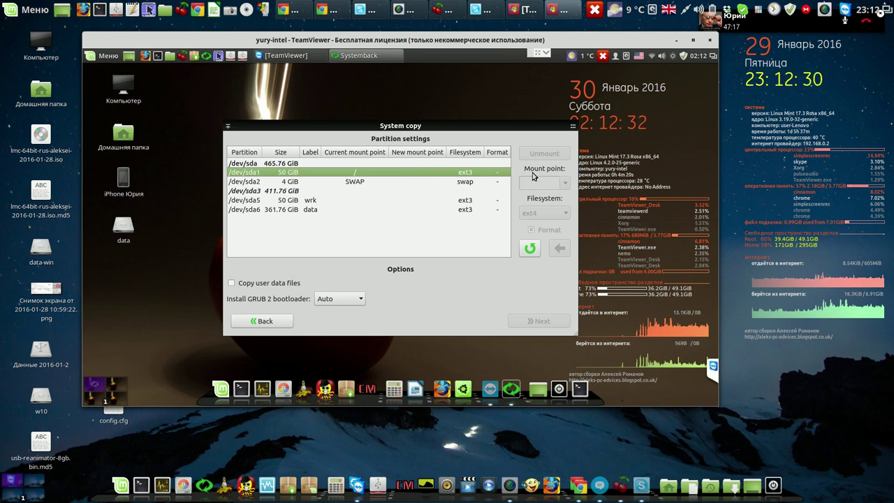
pyautogui.click(264, 320)
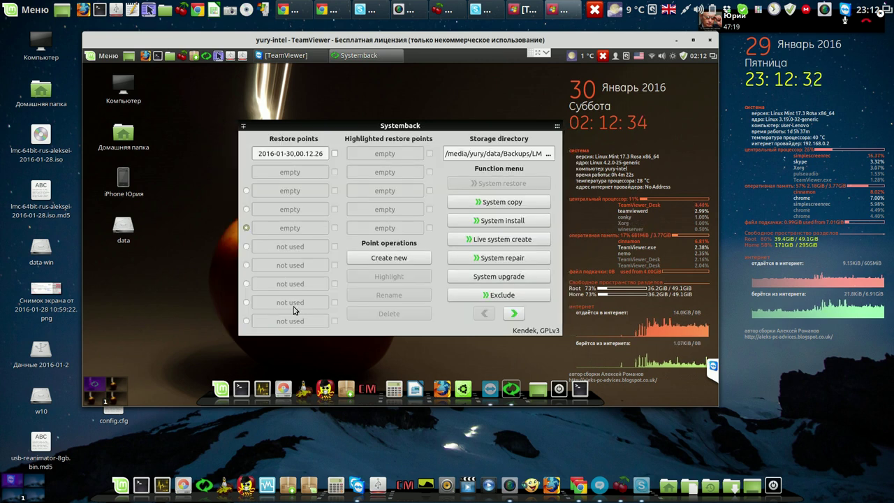
pyautogui.click(553, 126)
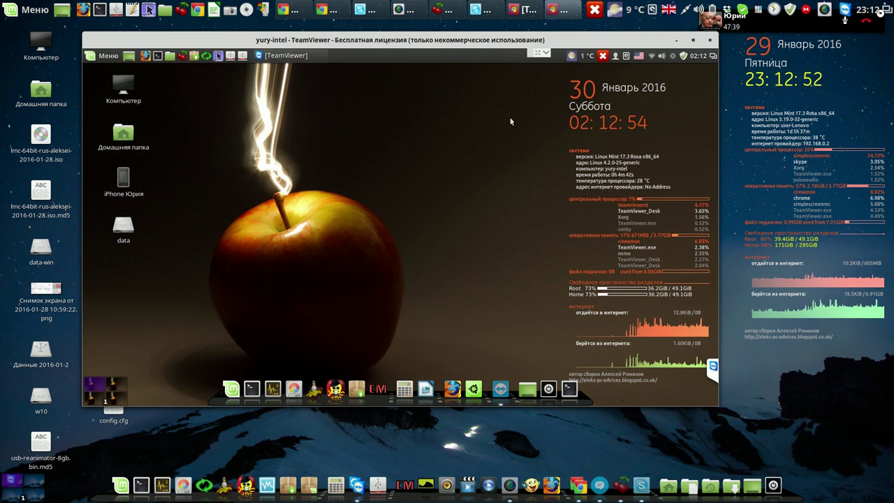
# Move and enlarge the remote session window, and inspect the remote machine's /home folder as a detailed list before closing the file manager
pyautogui.moveTo(567, 39); pyautogui.dragTo(493, 35)
pyautogui.moveTo(641, 401); pyautogui.dragTo(684, 419)
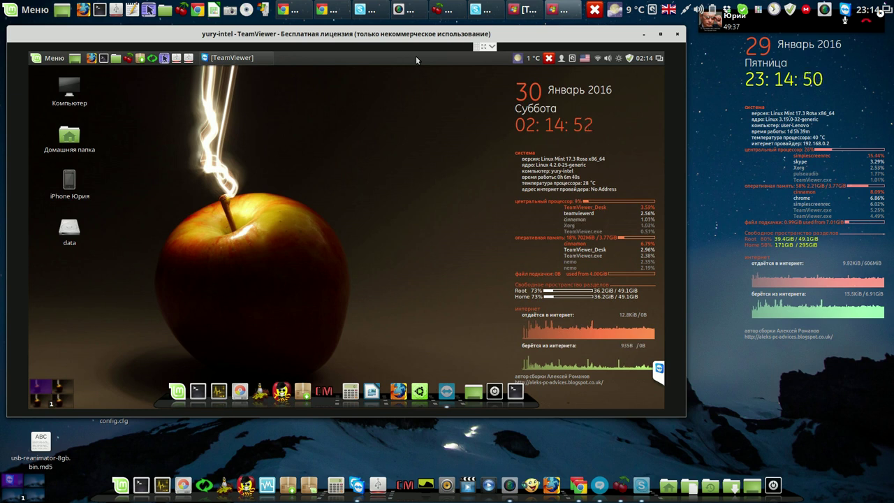
pyautogui.click(119, 60)
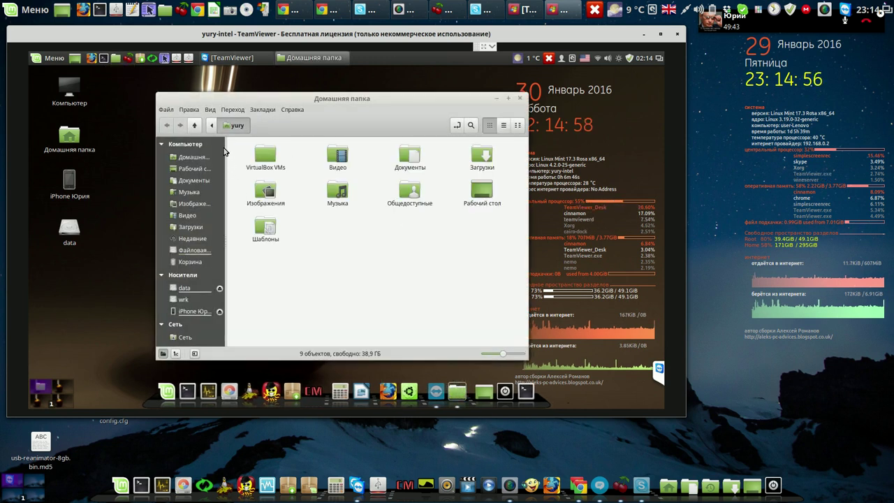
pyautogui.click(194, 126)
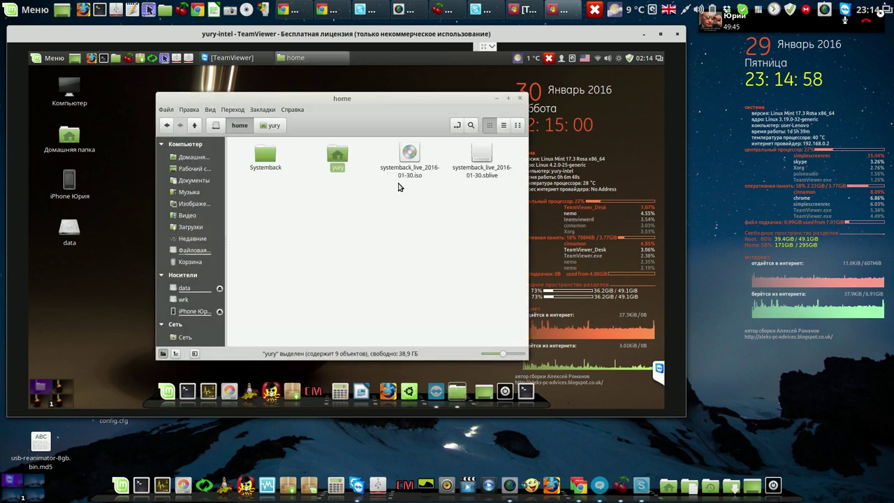
pyautogui.click(506, 127)
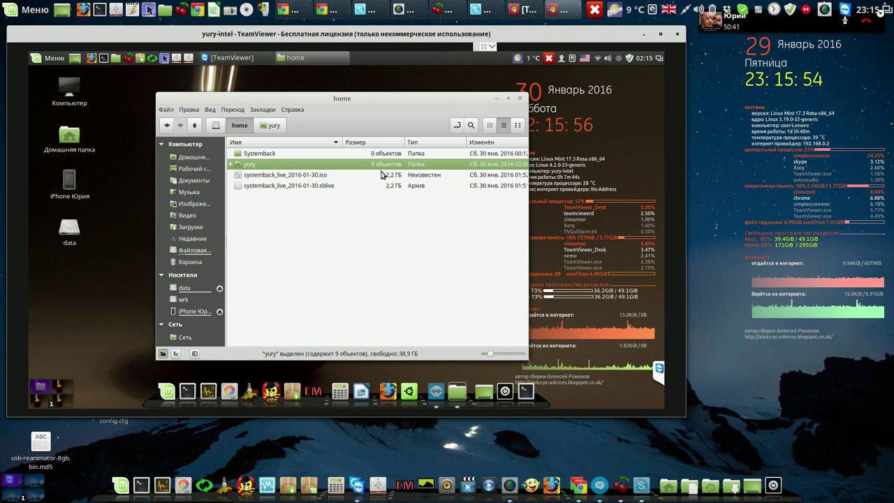
pyautogui.click(519, 100)
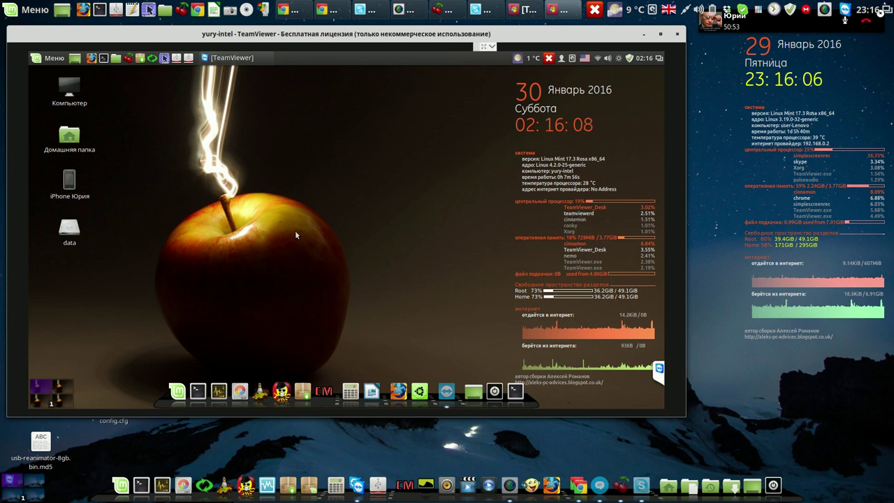
# Shrink the remote session window slightly and switch to the Skype call window
pyautogui.moveTo(685, 416); pyautogui.dragTo(656, 412)
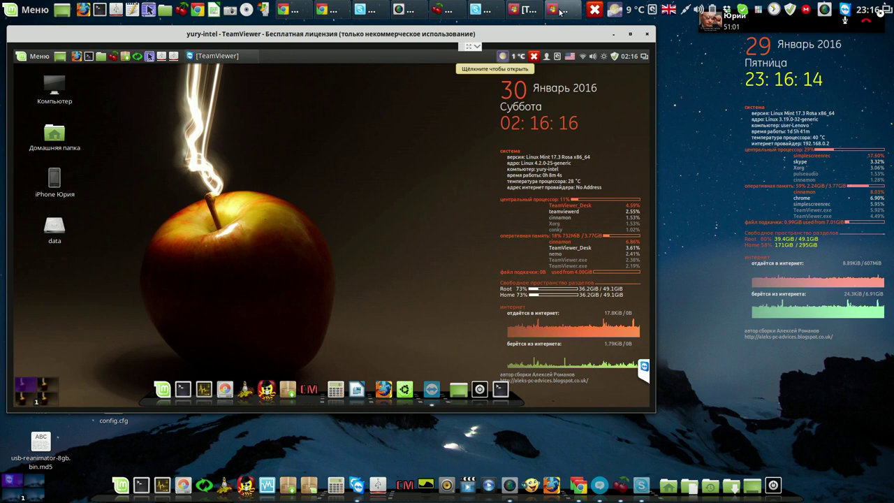
pyautogui.moveTo(560, 11)
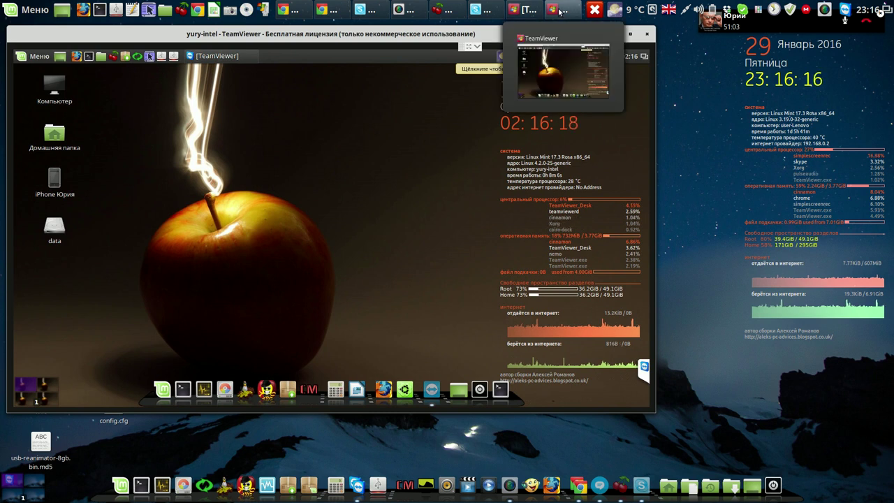
pyautogui.click(485, 11)
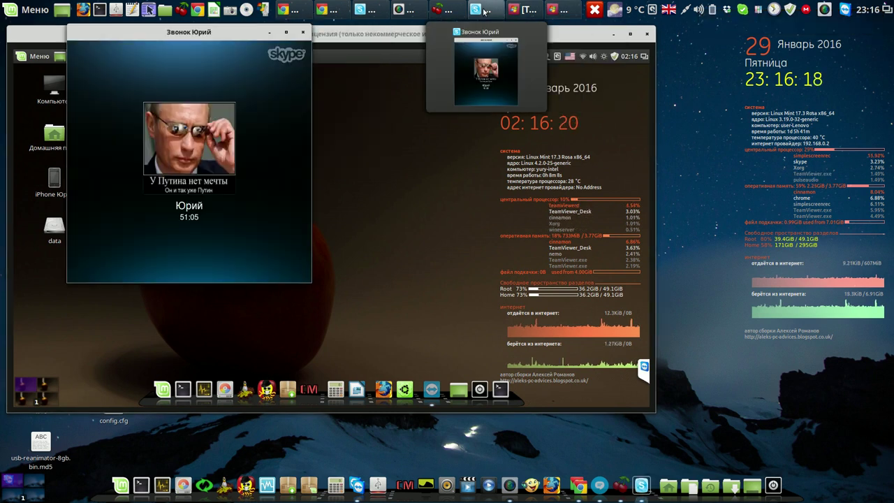